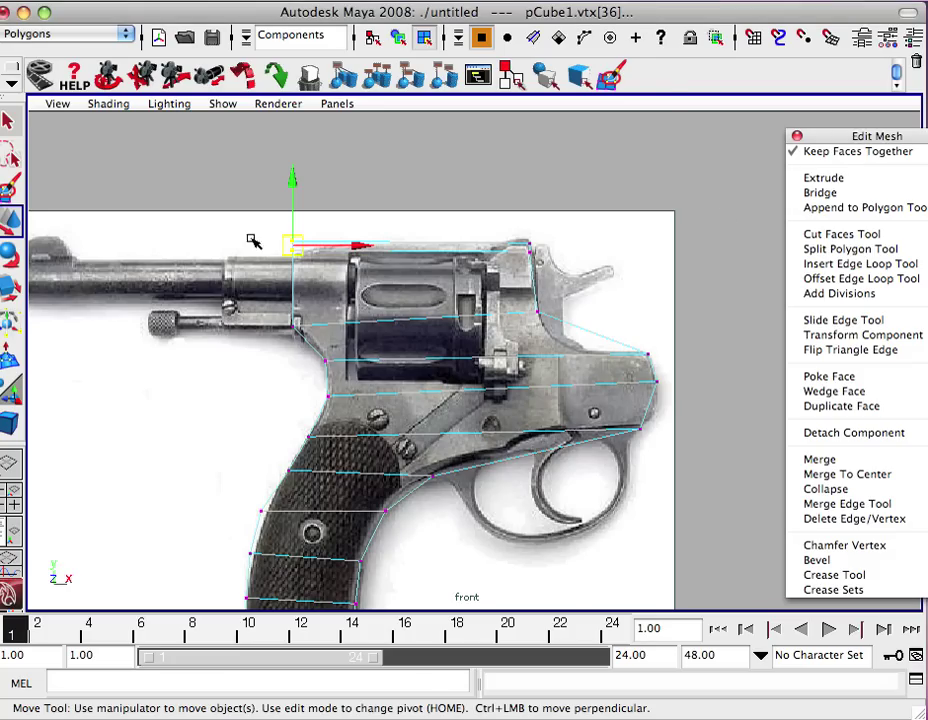
# Extrude the tall front face at the top of the frame a short distance forward along the barrel.
pyautogui.keyDown('alt'); pyautogui.moveTo(396, 345); pyautogui.dragTo(596, 368, button='middle'); pyautogui.keyUp('alt')
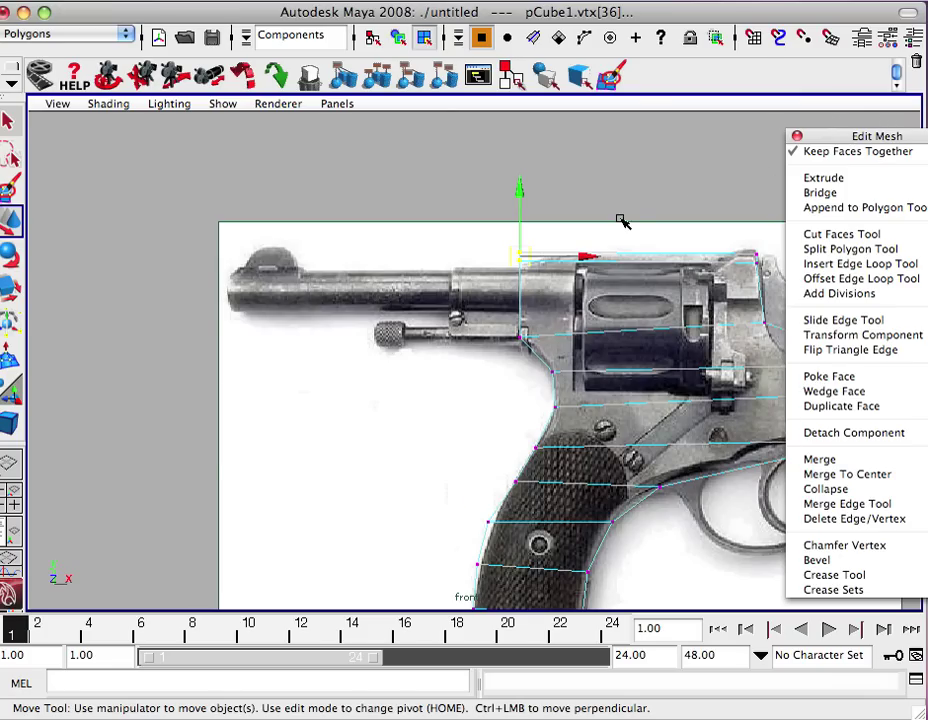
pyautogui.press('space')
pyautogui.press('space')
pyautogui.keyDown('alt'); pyautogui.moveTo(311, 255); pyautogui.dragTo(676, 316); pyautogui.keyUp('alt')
pyautogui.press('5')
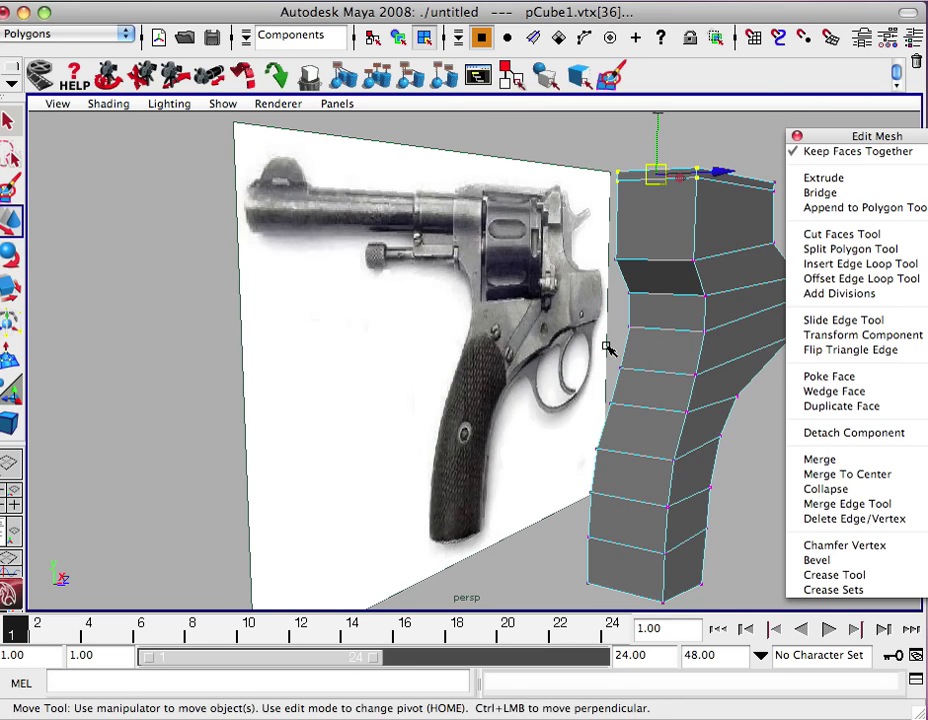
pyautogui.keyDown('alt'); pyautogui.moveTo(527, 373); pyautogui.dragTo(441, 390); pyautogui.keyUp('alt')
pyautogui.moveTo(497, 257); pyautogui.dragTo(487, 292, button='right')
pyautogui.click(503, 266)
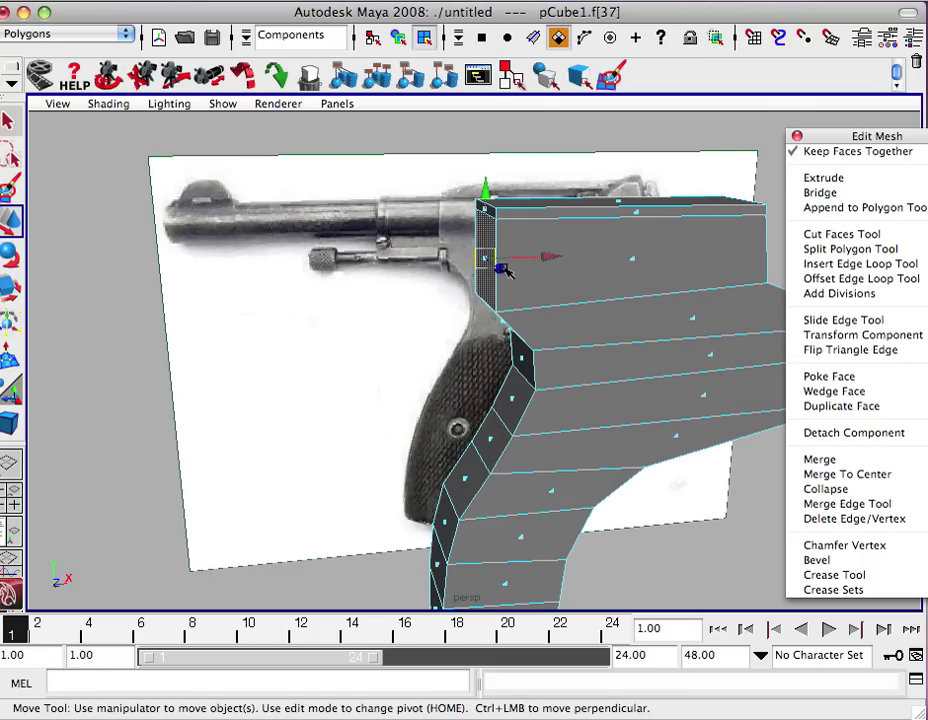
pyautogui.press('space')
pyautogui.press('space')
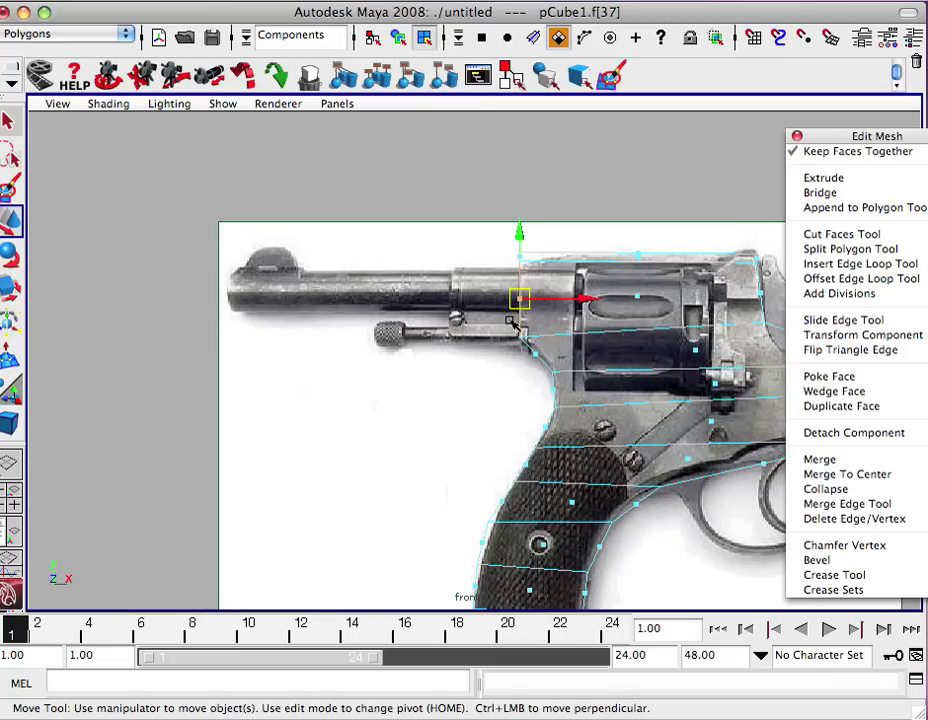
pyautogui.keyDown('alt'); pyautogui.moveTo(363, 363); pyautogui.dragTo(520, 250, button='right'); pyautogui.keyUp('alt')
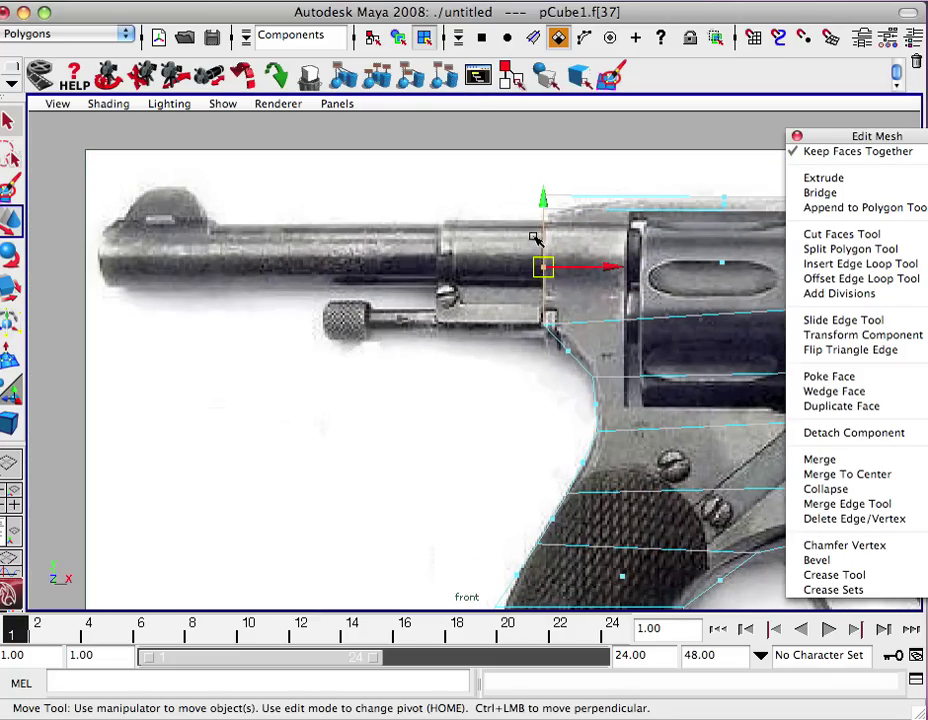
pyautogui.click(822, 178)
pyautogui.press('w')
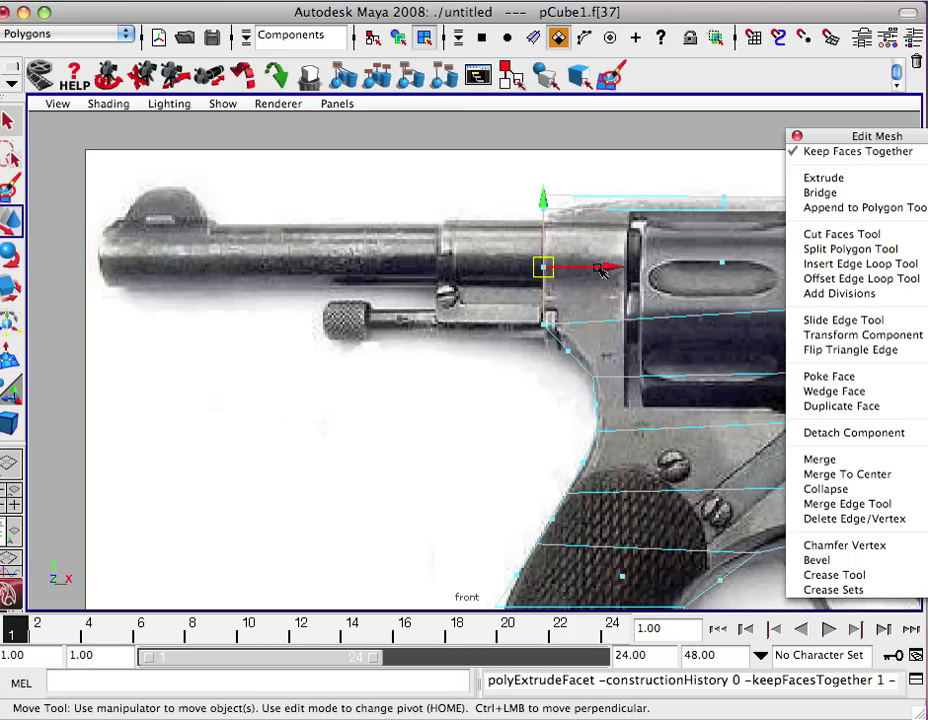
pyautogui.moveTo(607, 270); pyautogui.dragTo(565, 270)
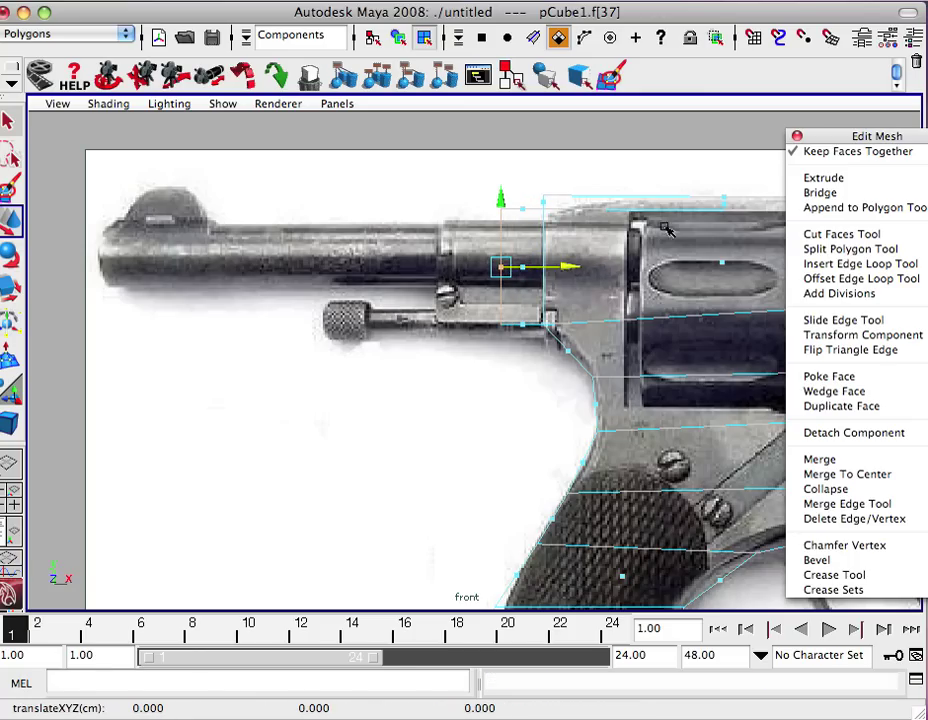
# Extrude the same front face again, pulling it forward to the collar where the thinner barrel begins.
pyautogui.click(822, 178)
pyautogui.press('w')
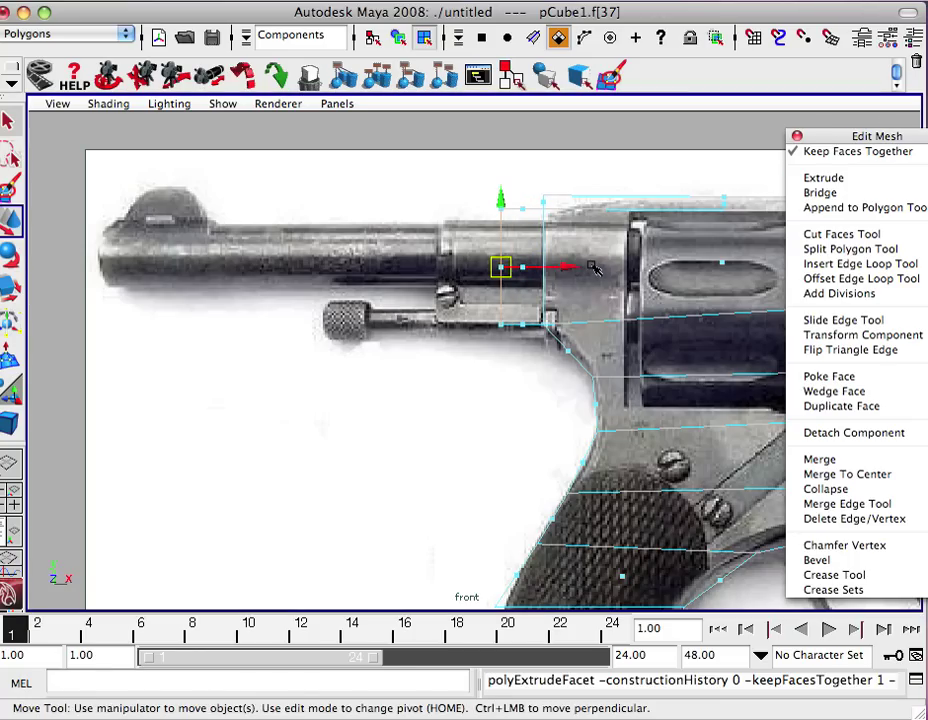
pyautogui.moveTo(572, 268); pyautogui.dragTo(515, 270)
pyautogui.click(822, 178)
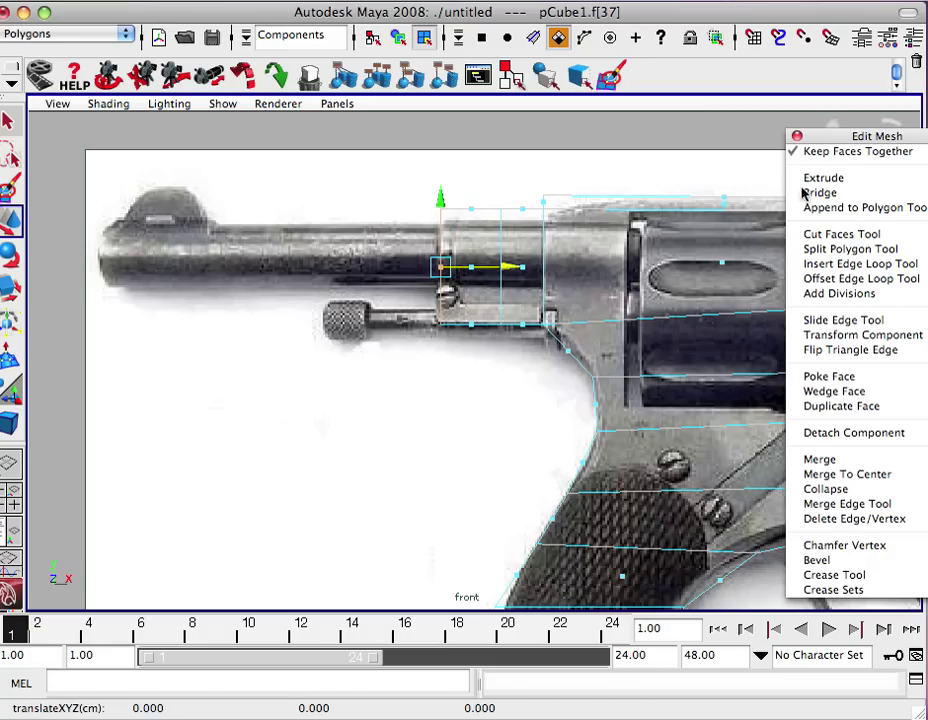
# Insert two horizontal edge loops through the extruded block, one at the barrel's underside and one just above the block's lower edge.
pyautogui.rightClick(548, 257)
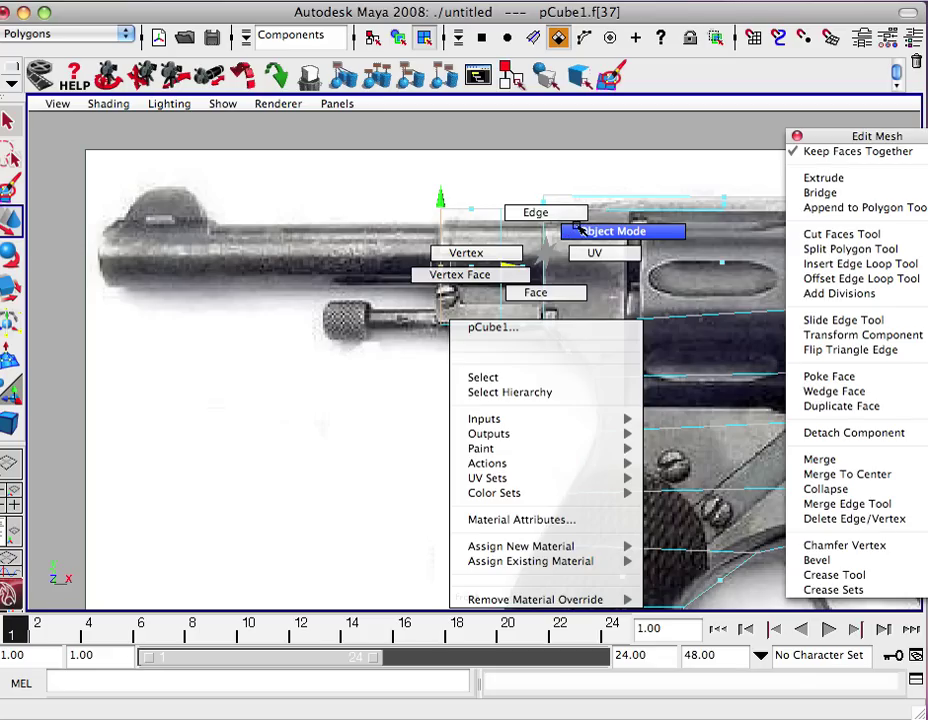
pyautogui.click(582, 230)
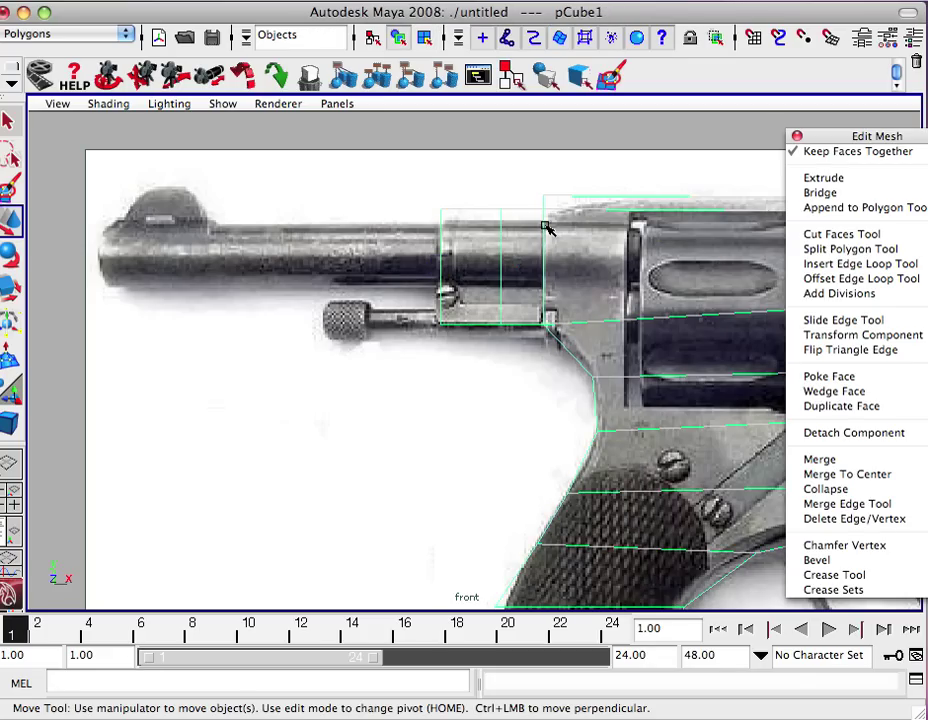
pyautogui.rightClick(545, 229)
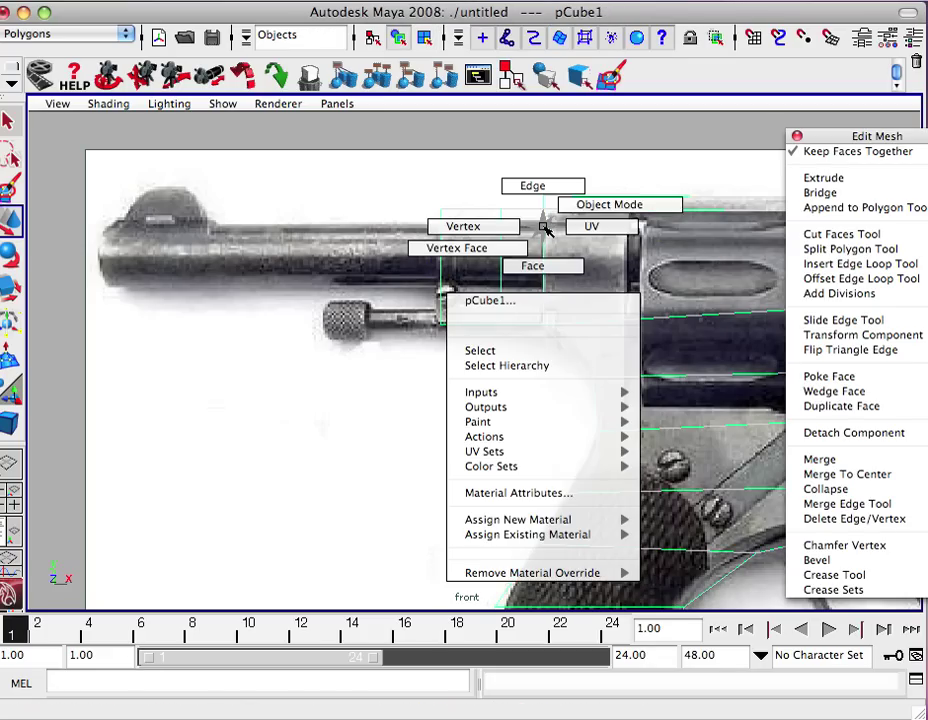
pyautogui.click(574, 206)
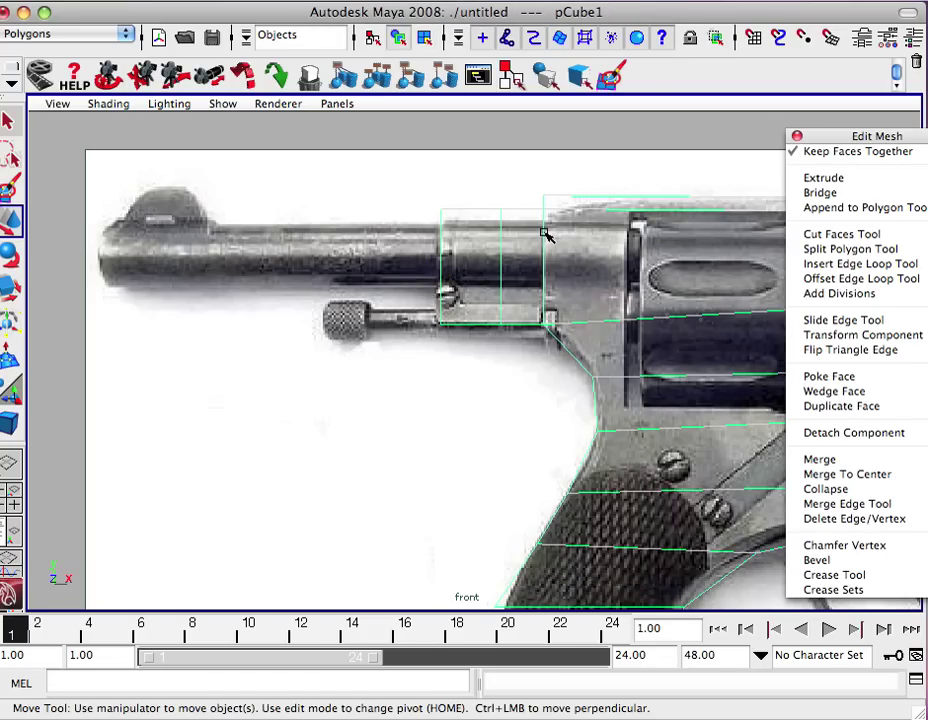
pyautogui.click(852, 265)
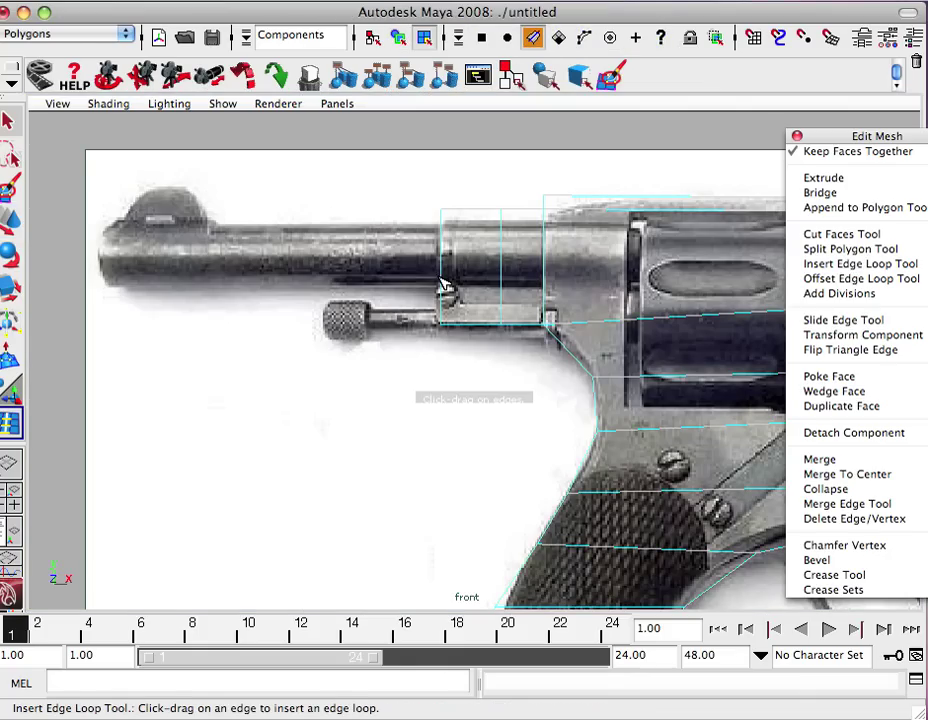
pyautogui.moveTo(446, 287); pyautogui.dragTo(441, 307)
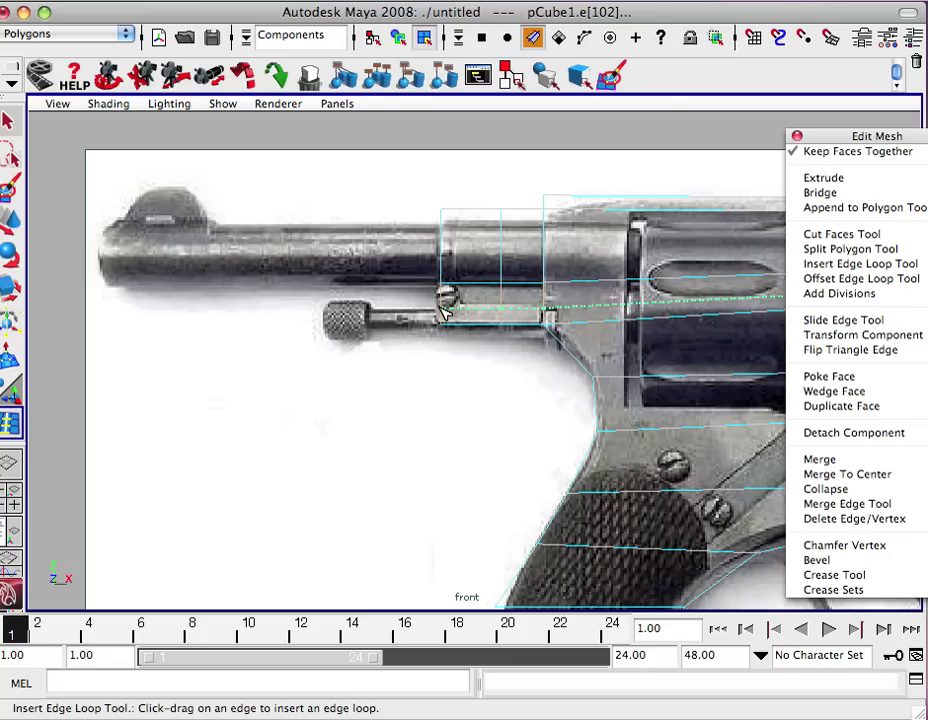
pyautogui.moveTo(446, 312); pyautogui.dragTo(446, 312)
pyautogui.click(9, 120)
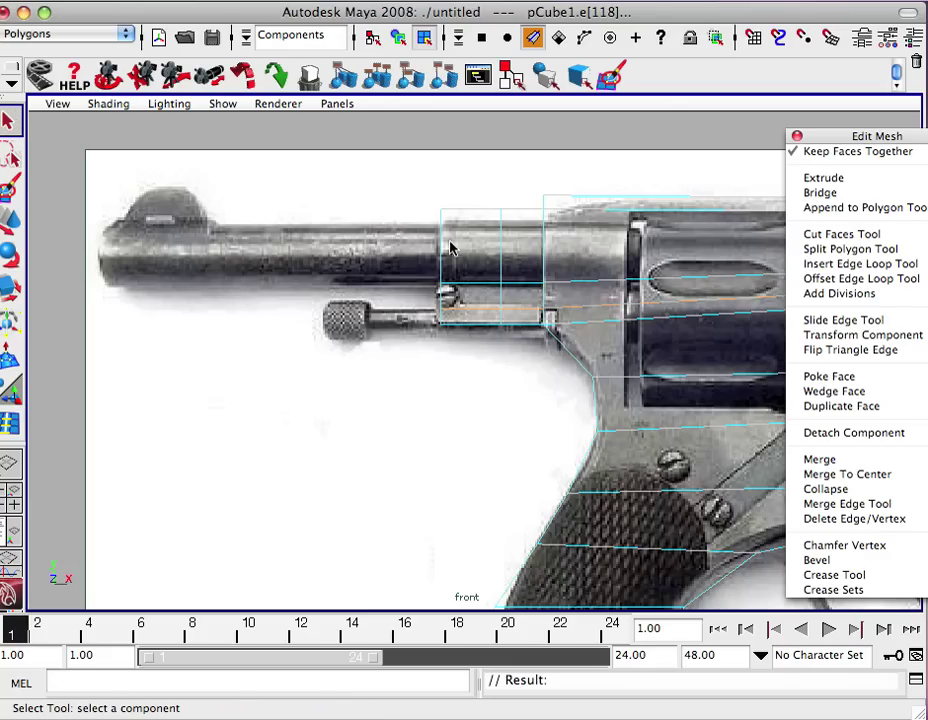
# Lower the top vertices of the two extruded block sections to match the barrel's top outline.
pyautogui.moveTo(450, 209); pyautogui.dragTo(446, 250, button='right')
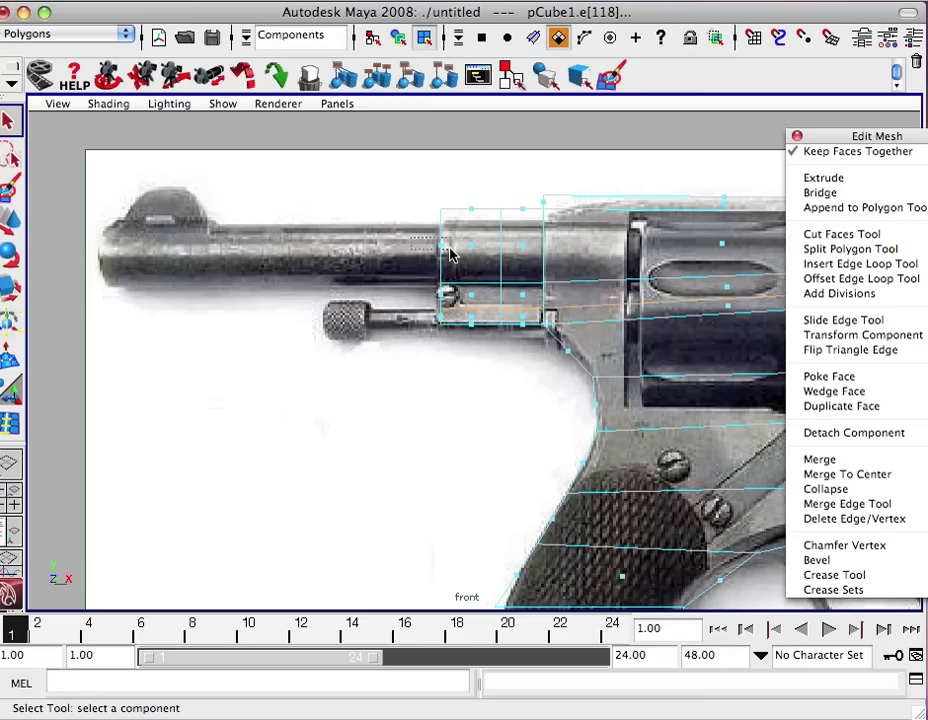
pyautogui.click(450, 256)
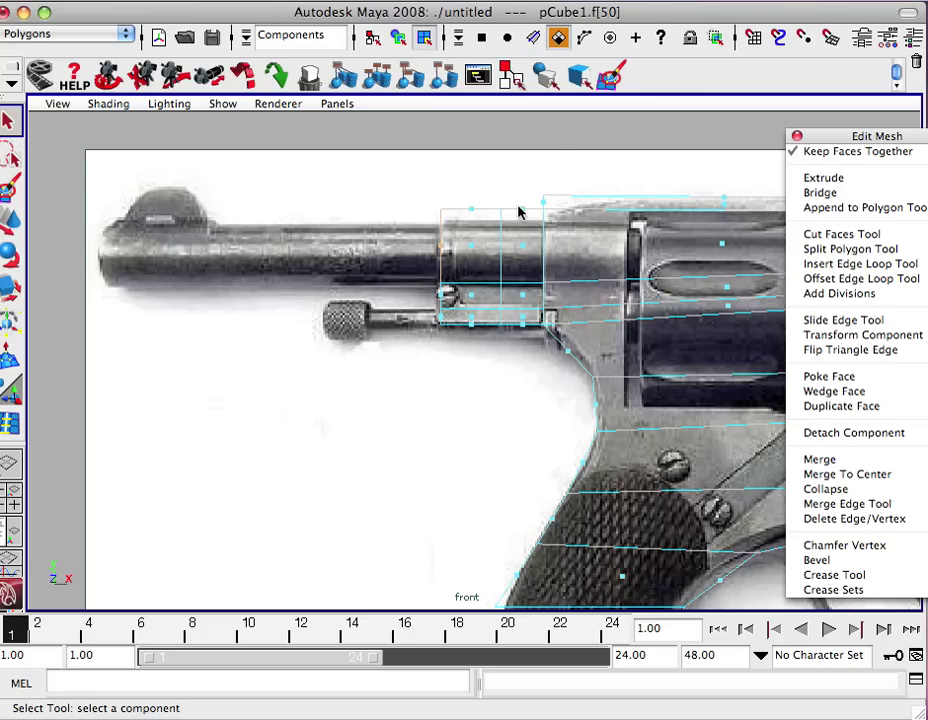
pyautogui.moveTo(519, 211); pyautogui.dragTo(451, 205, button='right')
pyautogui.moveTo(383, 165); pyautogui.dragTo(495, 215)
pyautogui.press('w')
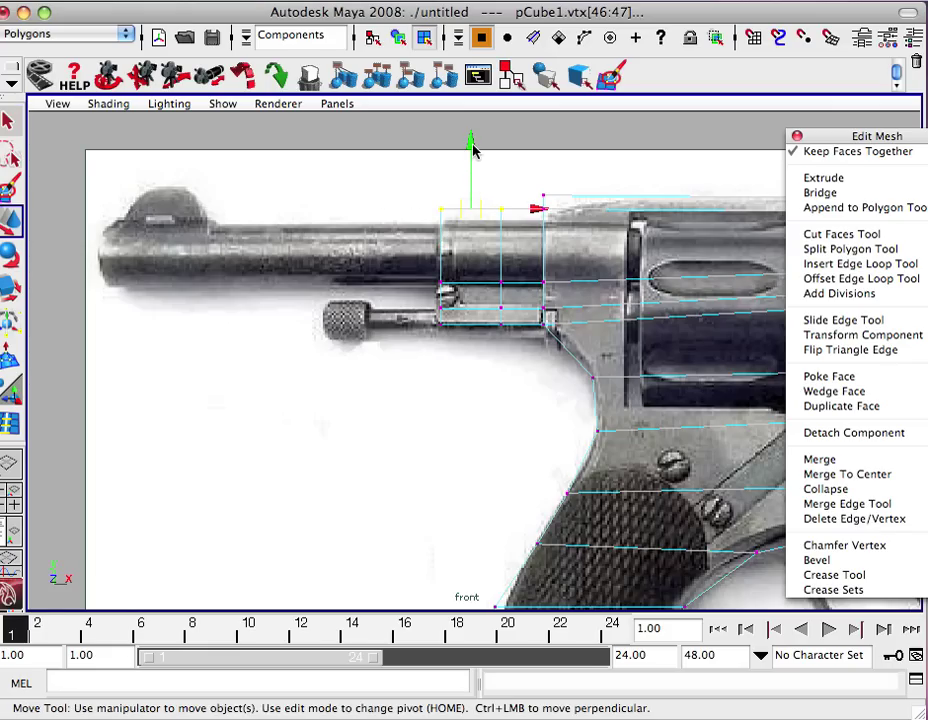
pyautogui.moveTo(473, 148); pyautogui.dragTo(472, 158)
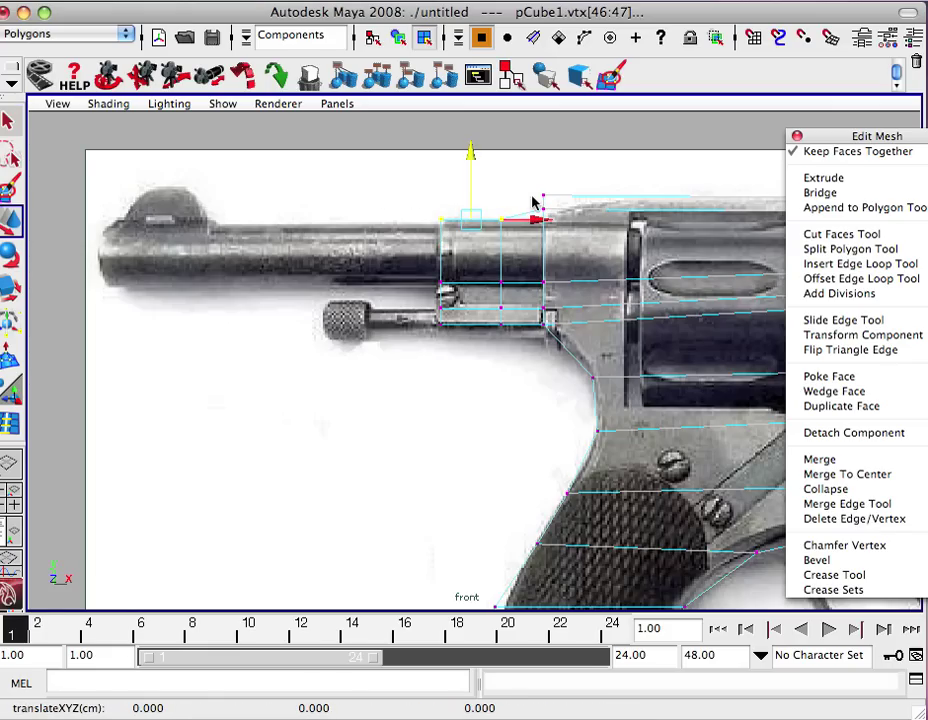
# Lower the vertices where the block meets the frame to the barrel top, and move the frame's top front vertices back along the top strap.
pyautogui.click(543, 204)
pyautogui.moveTo(543, 145); pyautogui.dragTo(543, 144)
pyautogui.click(543, 196)
pyautogui.moveTo(547, 196); pyautogui.dragTo(612, 200)
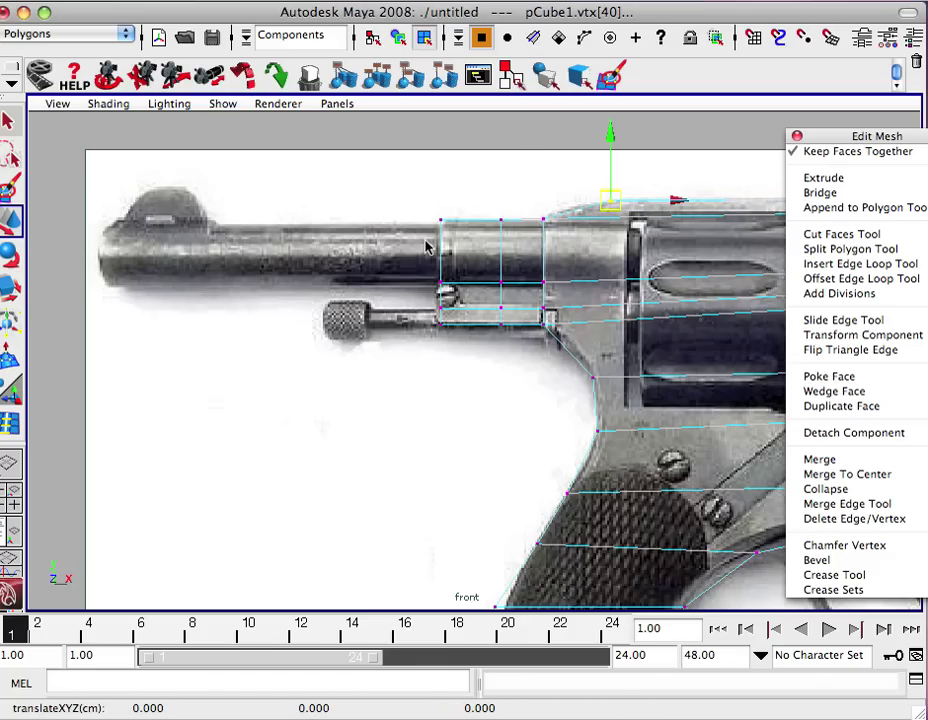
# Scale the upper barrel face and the lowest front face of the block narrower along the Z axis.
pyautogui.moveTo(441, 257); pyautogui.dragTo(430, 281, button='right')
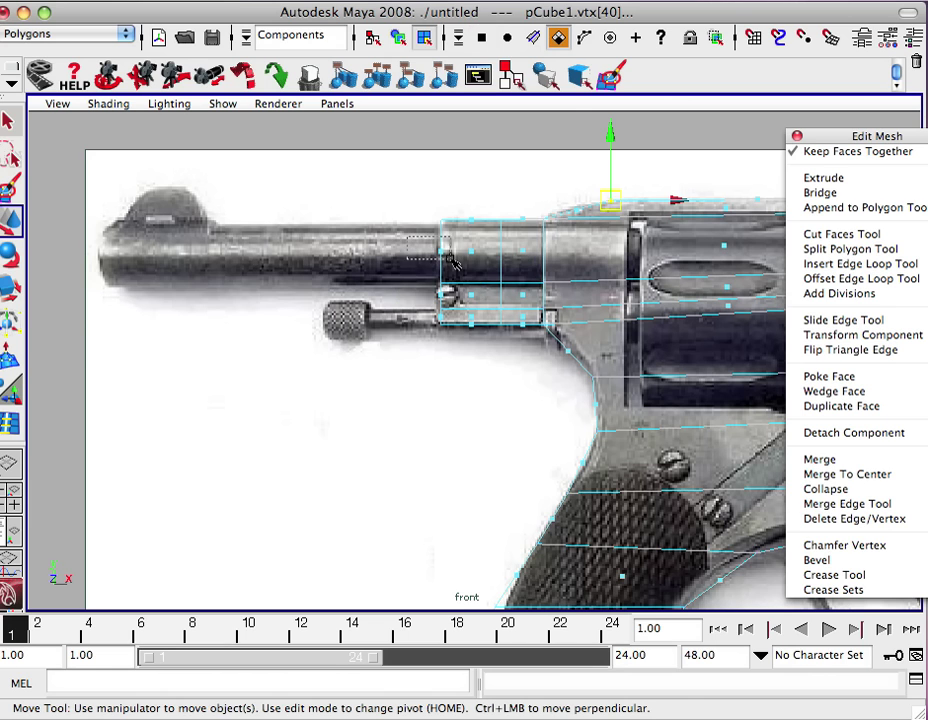
pyautogui.click(440, 253)
pyautogui.press('space')
pyautogui.press('space')
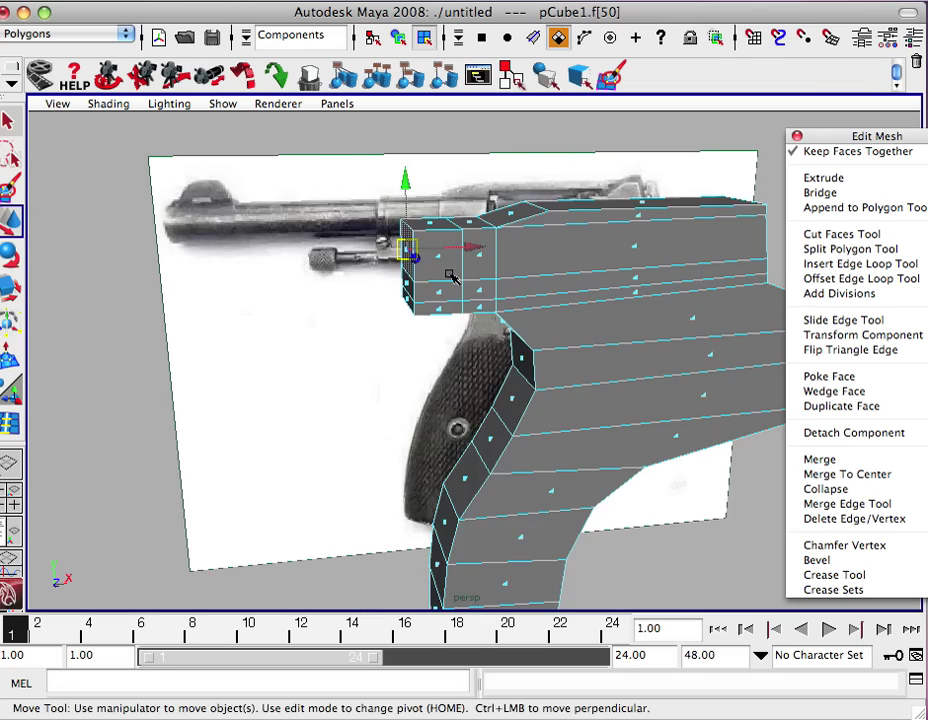
pyautogui.keyDown('alt'); pyautogui.moveTo(447, 265); pyautogui.dragTo(505, 277); pyautogui.keyUp('alt')
pyautogui.keyDown('alt'); pyautogui.moveTo(505, 279); pyautogui.dragTo(560, 300, button='right'); pyautogui.keyUp('alt')
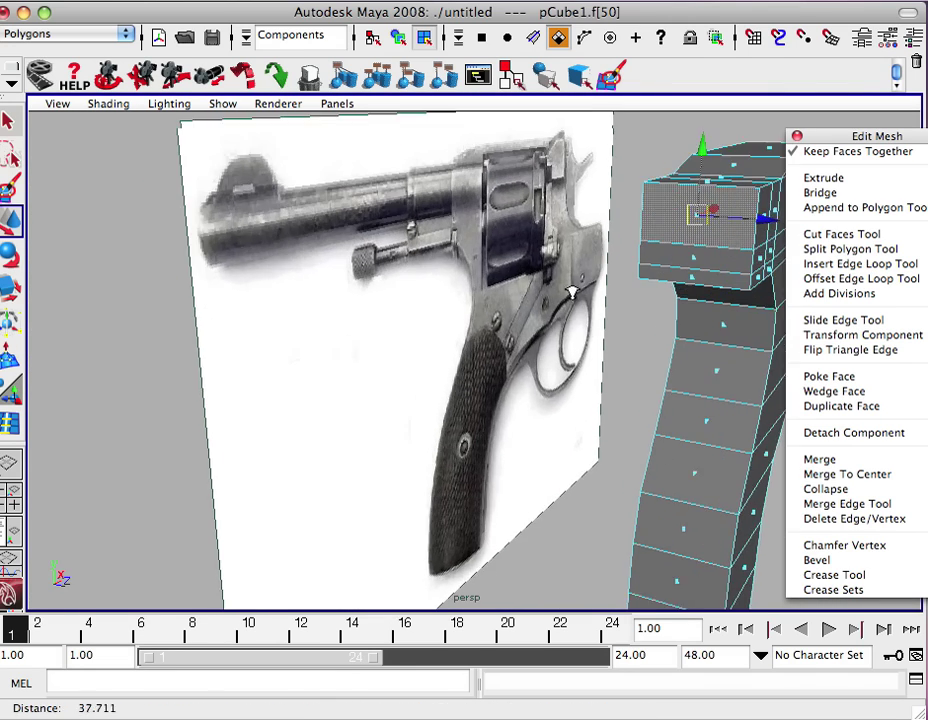
pyautogui.keyDown('alt'); pyautogui.moveTo(560, 300); pyautogui.dragTo(520, 290, button='middle'); pyautogui.keyUp('alt')
pyautogui.keyDown('alt'); pyautogui.moveTo(520, 290); pyautogui.dragTo(346, 329, button='right'); pyautogui.keyUp('alt')
pyautogui.keyDown('alt'); pyautogui.moveTo(300, 232); pyautogui.dragTo(436, 315); pyautogui.keyUp('alt')
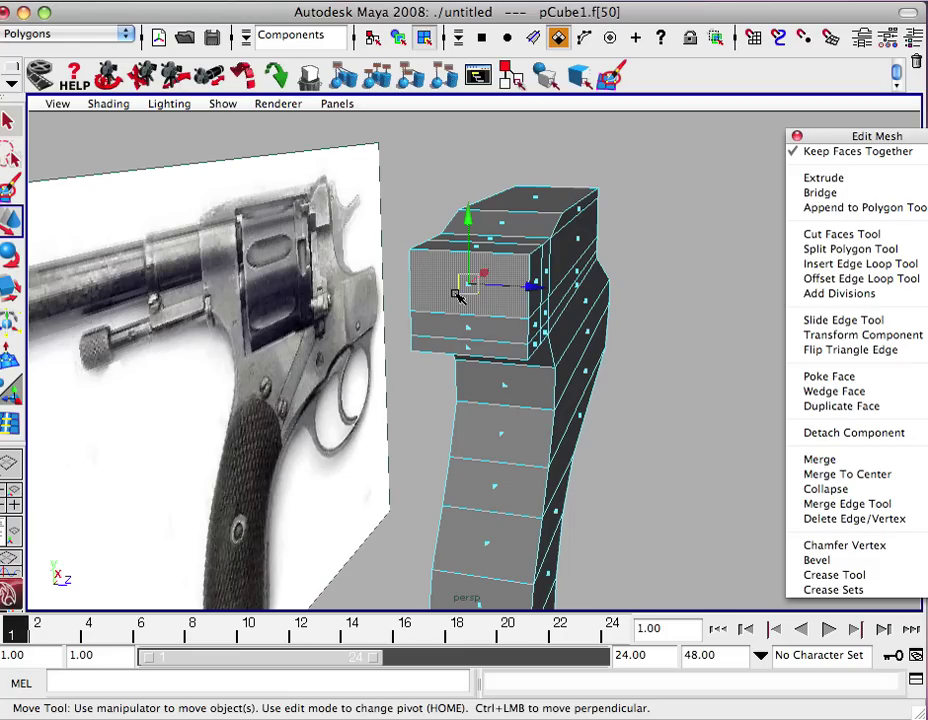
pyautogui.press('r')
pyautogui.moveTo(557, 292); pyautogui.dragTo(511, 292)
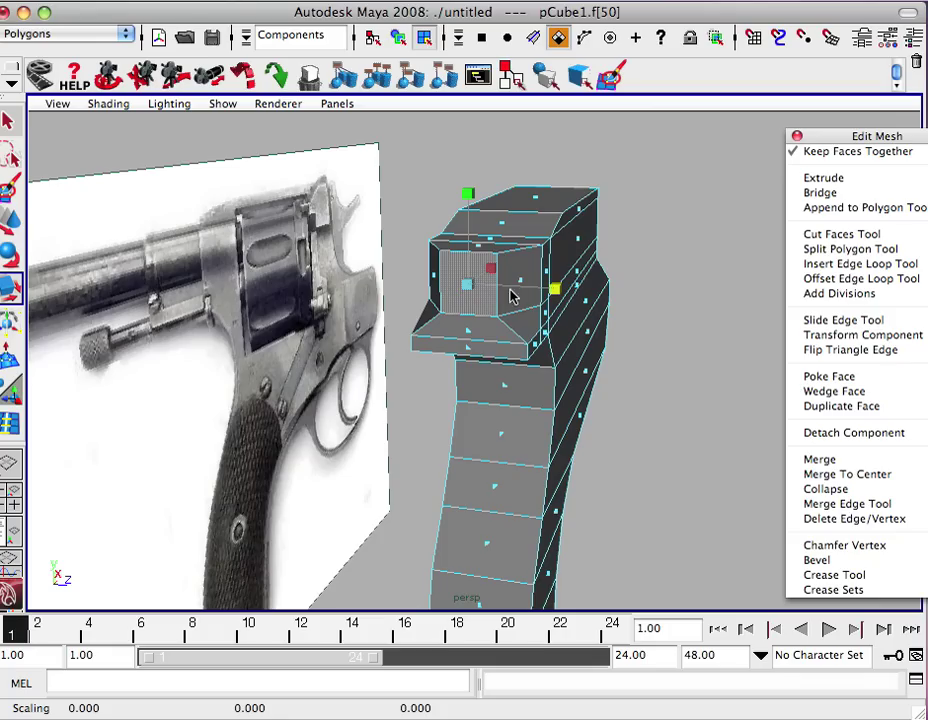
pyautogui.click(472, 354)
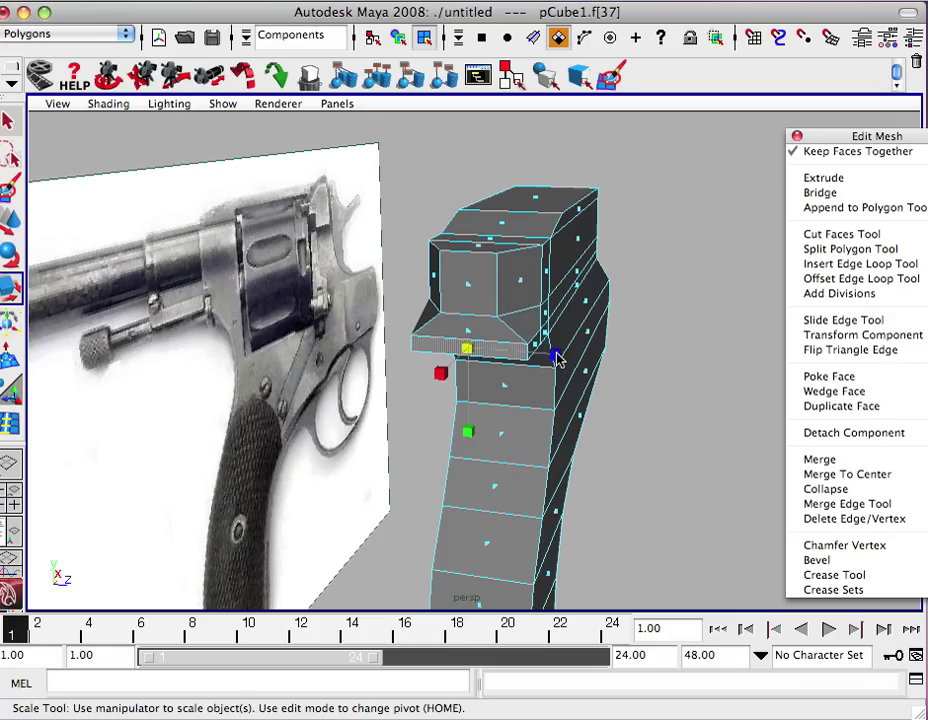
pyautogui.moveTo(557, 360); pyautogui.dragTo(484, 350)
# Extrude the narrowed upper barrel face forward to about the middle of the barrel.
pyautogui.click(474, 290)
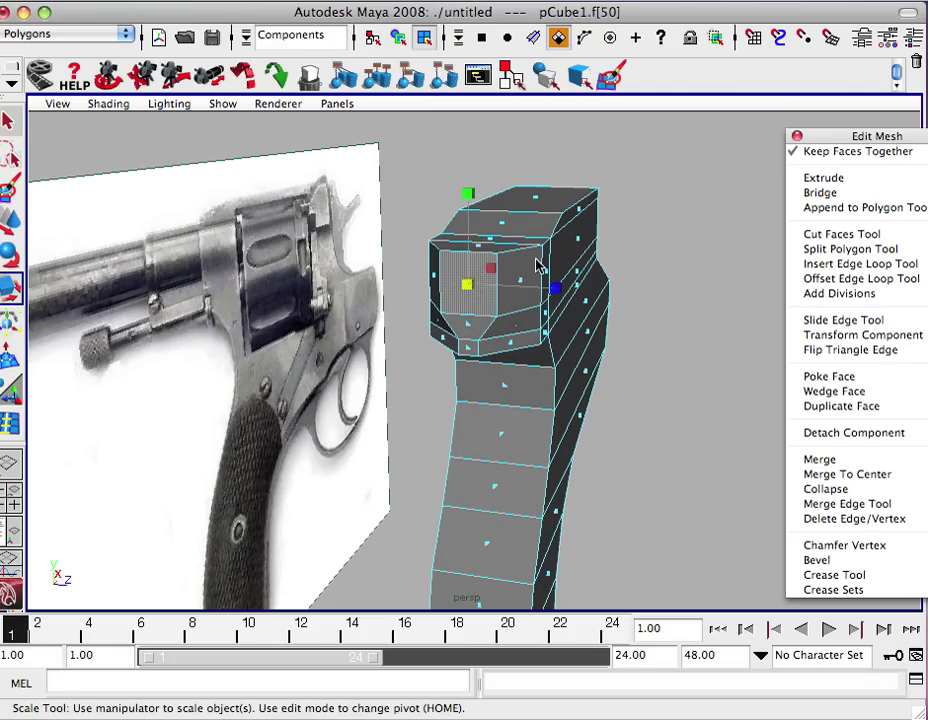
pyautogui.press('space')
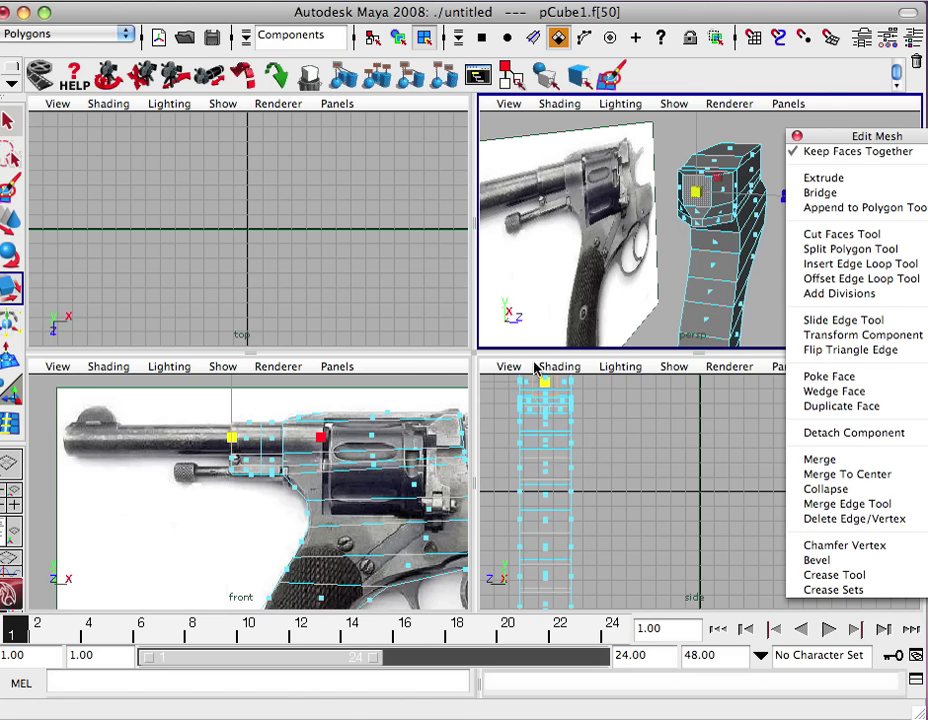
pyautogui.press('space')
pyautogui.keyDown('alt'); pyautogui.moveTo(509, 330); pyautogui.dragTo(296, 338); pyautogui.keyUp('alt')
pyautogui.press('space')
pyautogui.press('space')
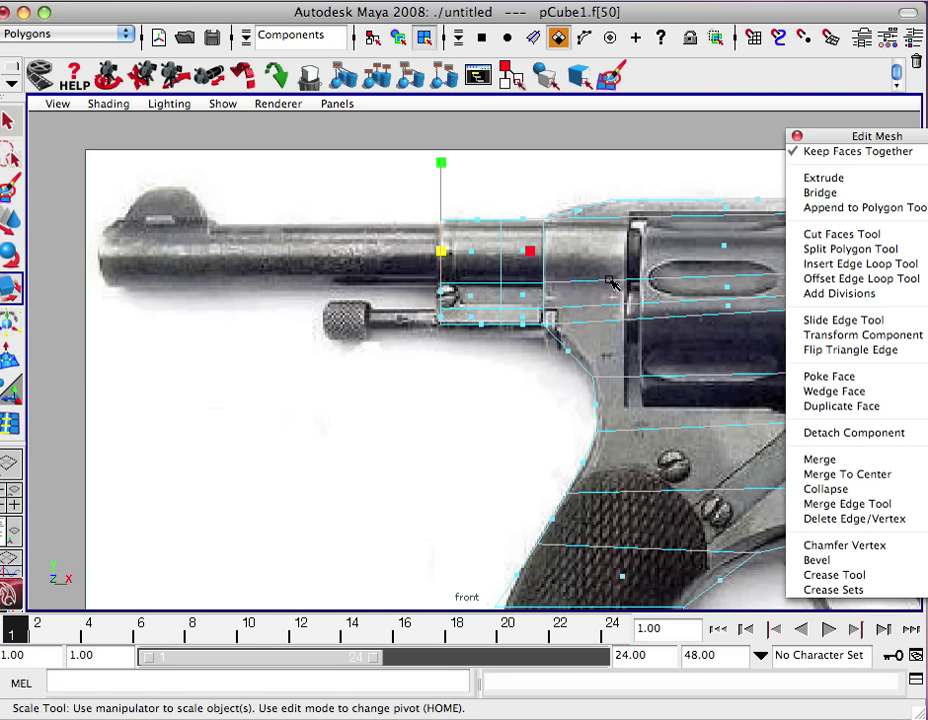
pyautogui.click(821, 179)
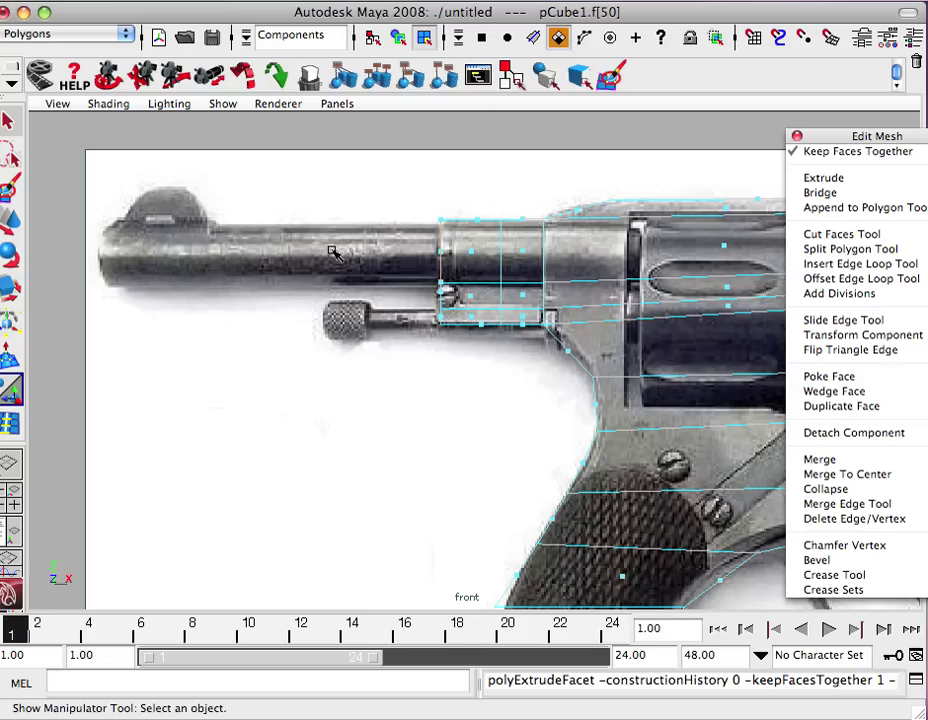
pyautogui.press('w')
pyautogui.moveTo(505, 254); pyautogui.dragTo(380, 261)
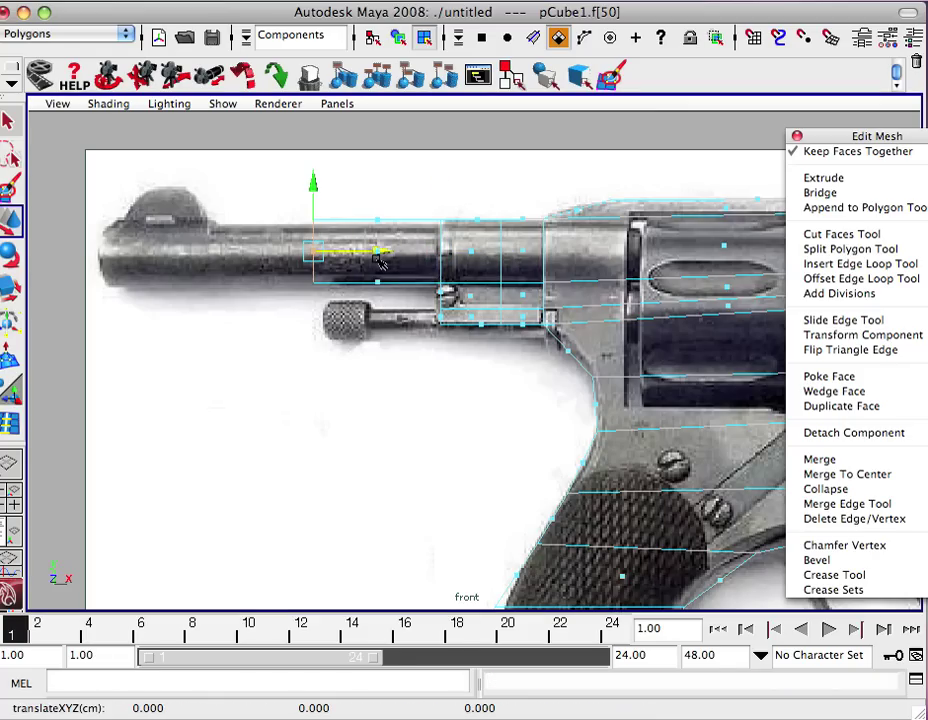
# Extrude the barrel's end face again, pulling it forward to the rear of the front sight.
pyautogui.click(815, 179)
pyautogui.press('w')
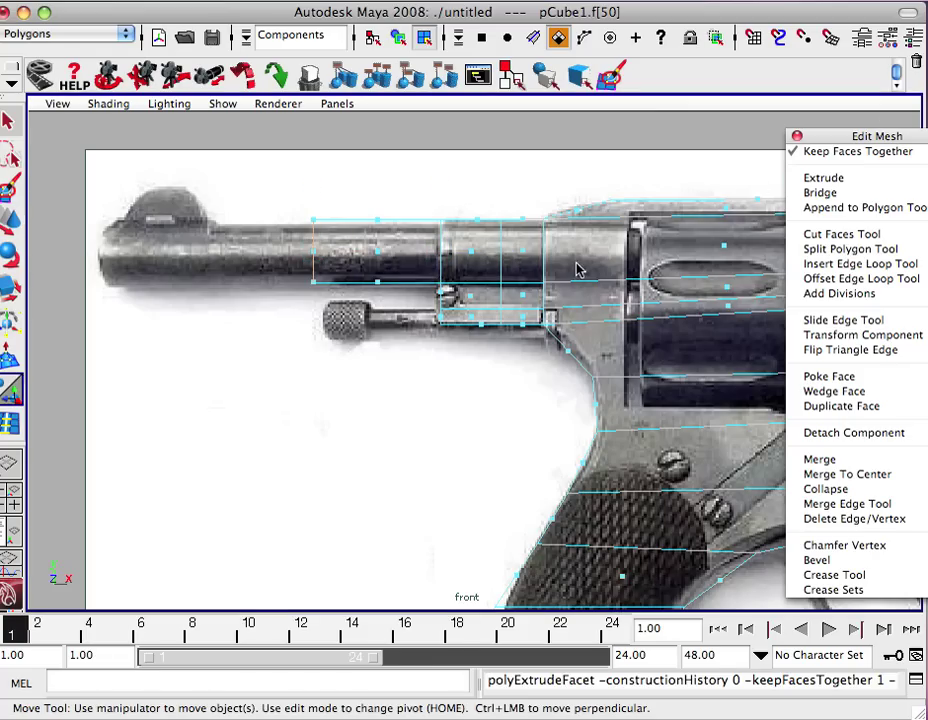
pyautogui.moveTo(350, 258); pyautogui.dragTo(272, 254)
# Extrude the barrel's end face once more by a very short distance at the front sight's rear edge.
pyautogui.click(814, 178)
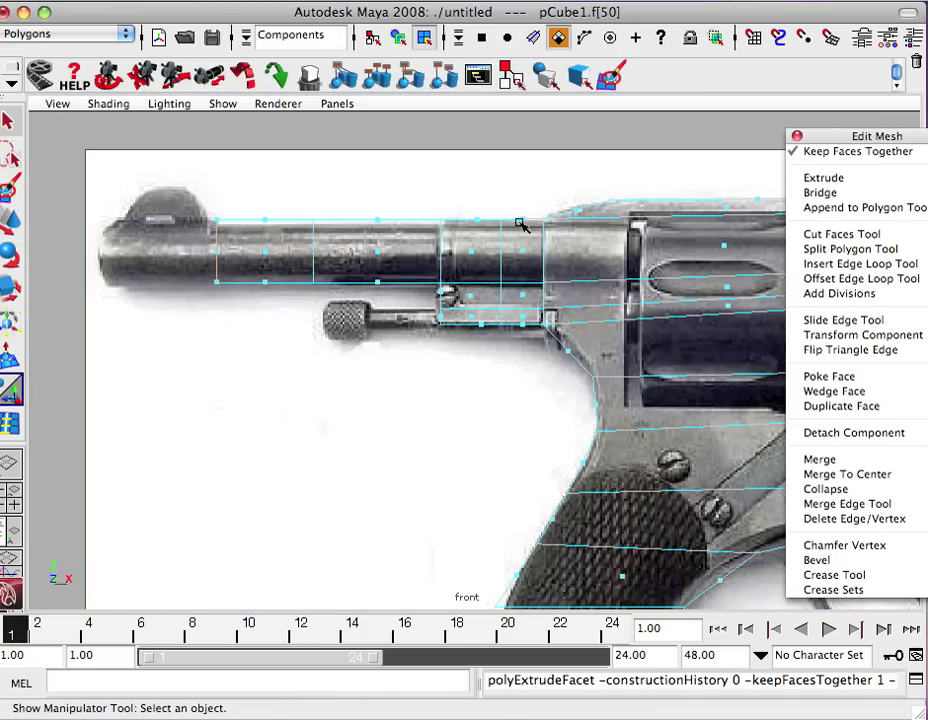
pyautogui.press('w')
pyautogui.moveTo(286, 250); pyautogui.dragTo(281, 251)
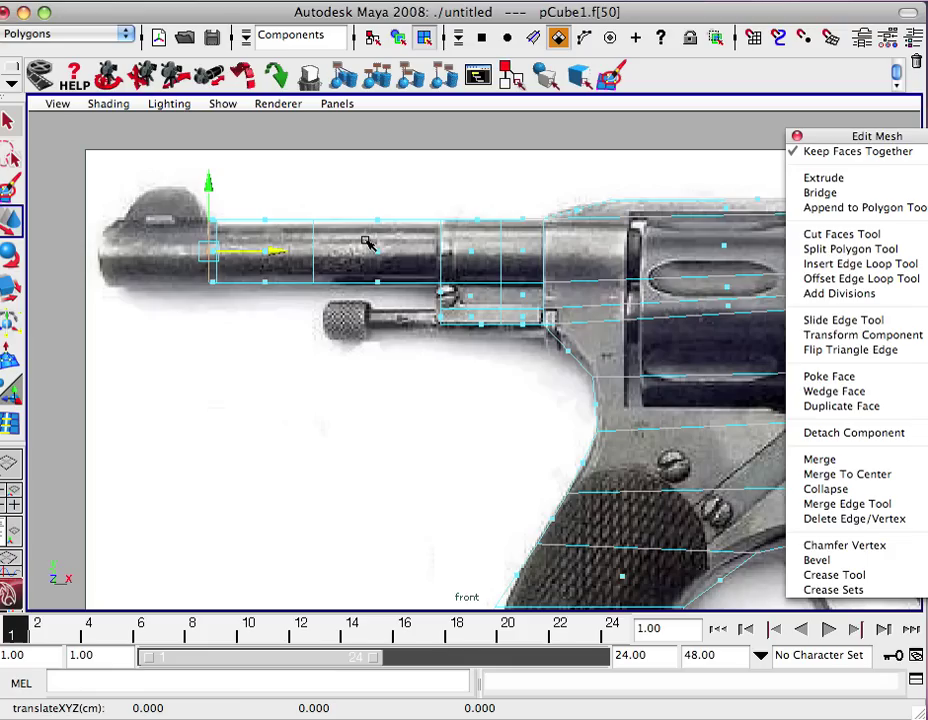
# Extrude the barrel's end face forward twice, first to just beyond the front sight's front edge and then to the muzzle.
pyautogui.hotkey('ctrl', 'e')
pyautogui.press('w')
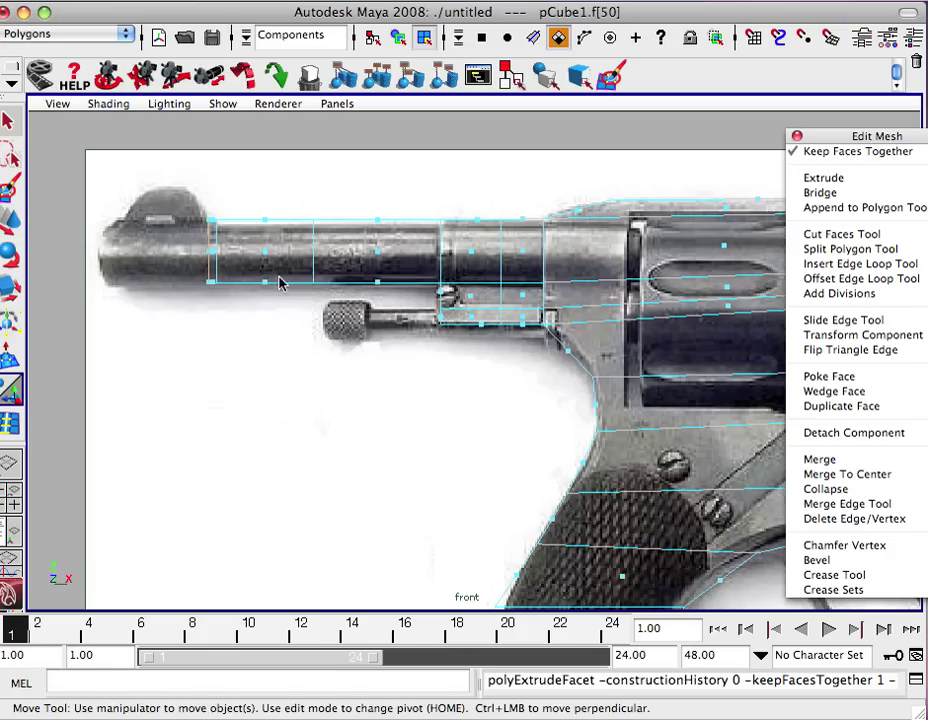
pyautogui.moveTo(270, 253); pyautogui.dragTo(185, 258)
pyautogui.hotkey('ctrl', 'e')
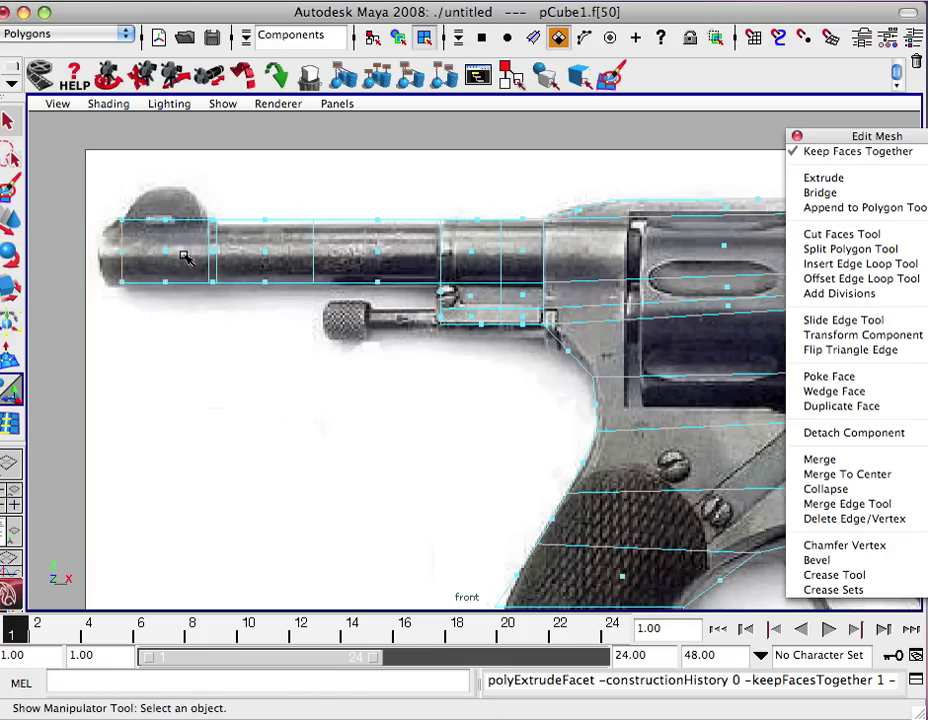
pyautogui.press('w')
pyautogui.moveTo(198, 258)
pyautogui.mouseDown()
pyautogui.moveTo(163, 257)
pyautogui.moveTo(180, 257)
pyautogui.mouseUp()
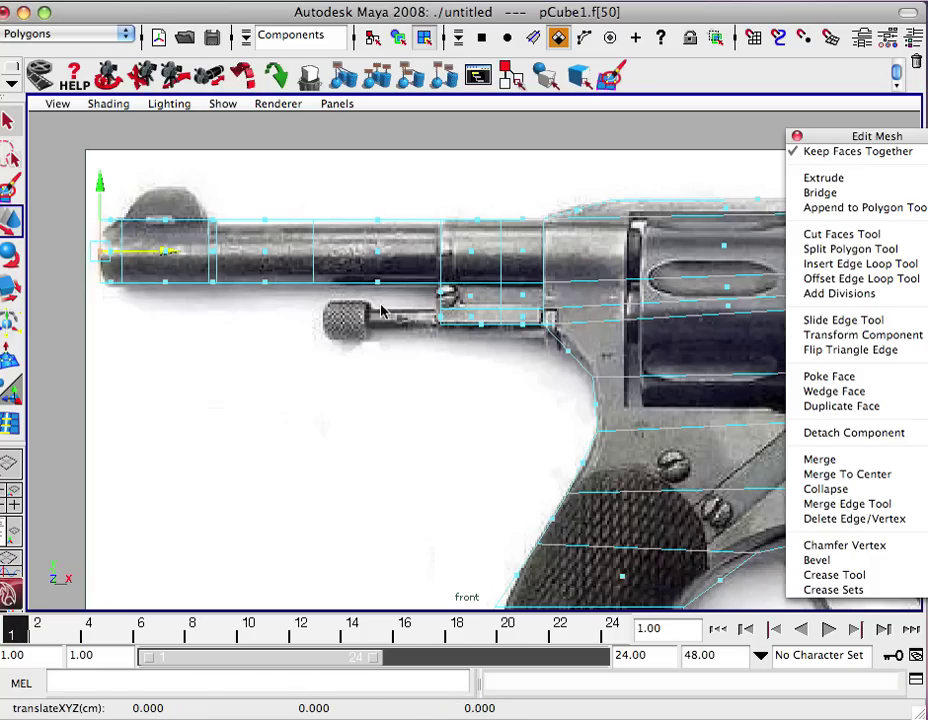
# Extrude the lowest front face of the block under the barrel forward to the rear of the ejector rod's knob.
pyautogui.click(447, 323)
pyautogui.click(467, 366)
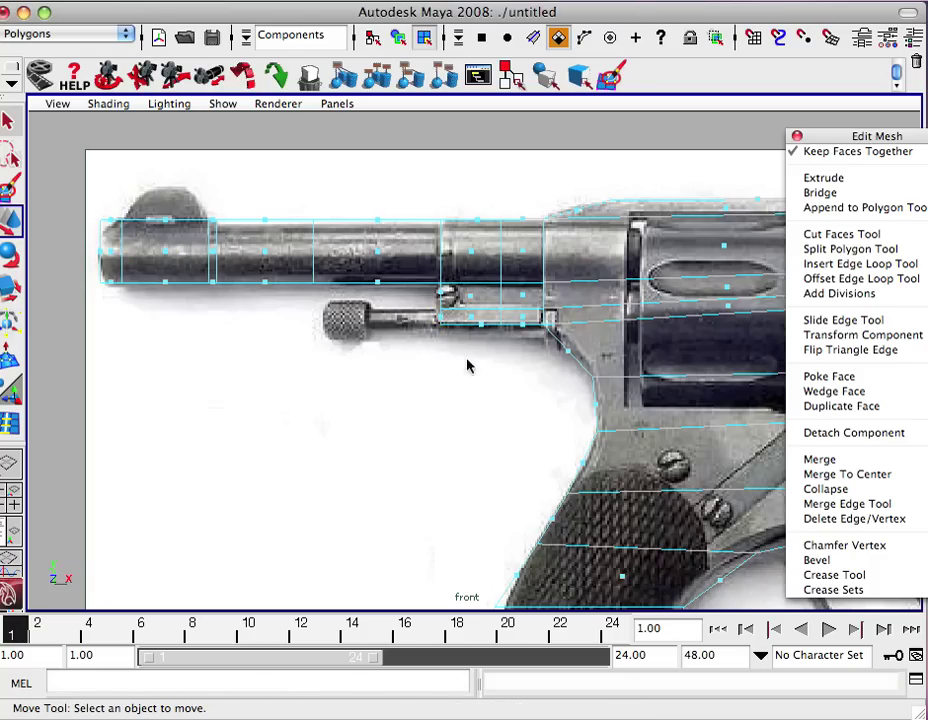
pyautogui.click(442, 322)
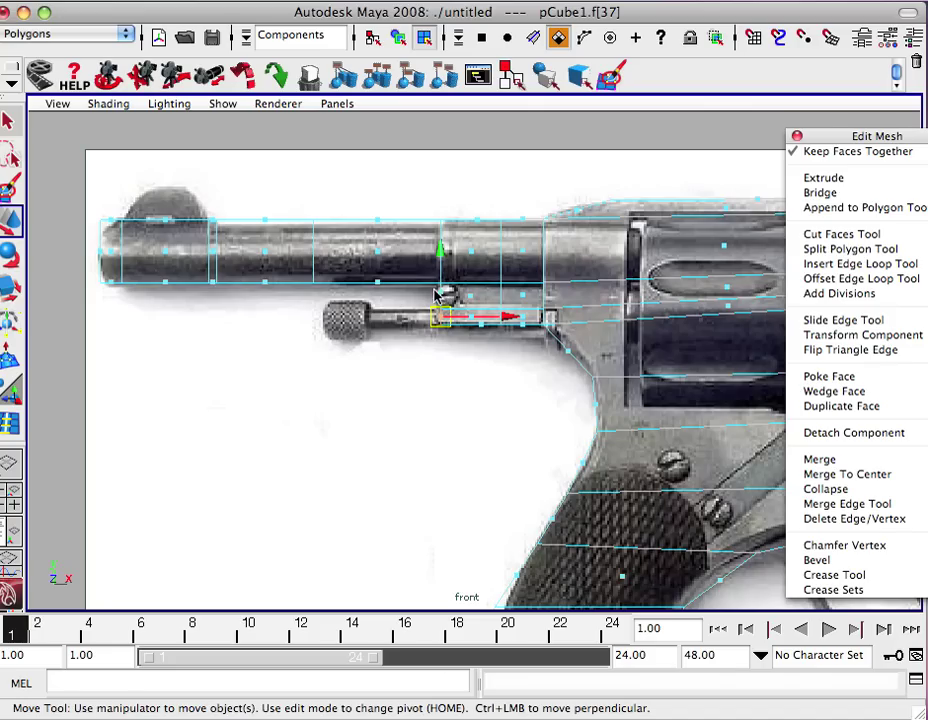
pyautogui.click(805, 178)
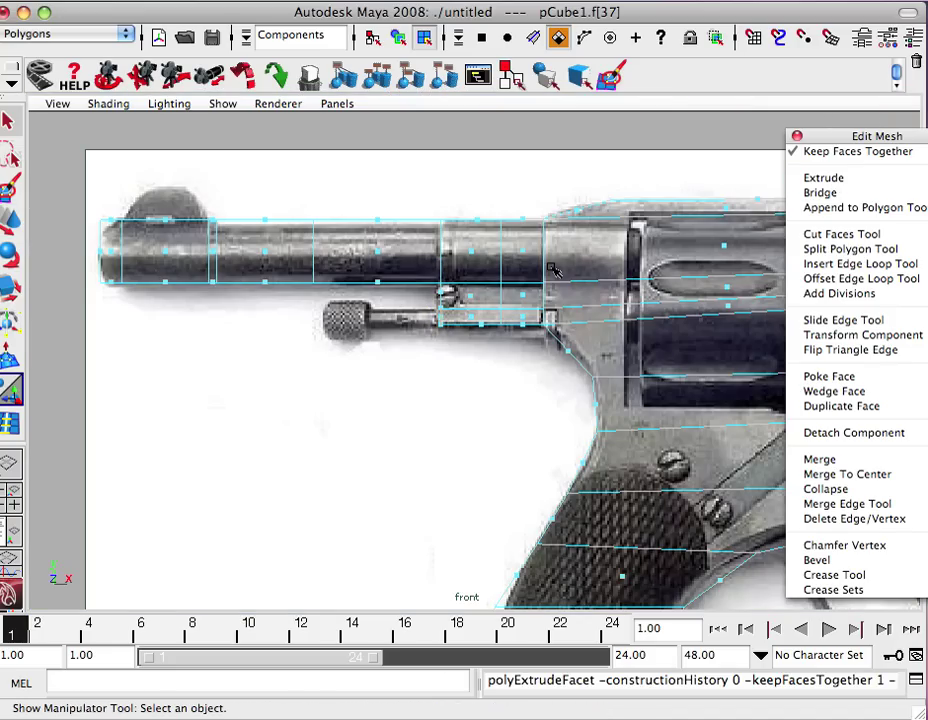
pyautogui.press('w')
pyautogui.moveTo(500, 318); pyautogui.dragTo(440, 318)
# Extrude the rod's end face slightly into the knob's rear and scale it up uniformly to about the knob's height.
pyautogui.click(806, 178)
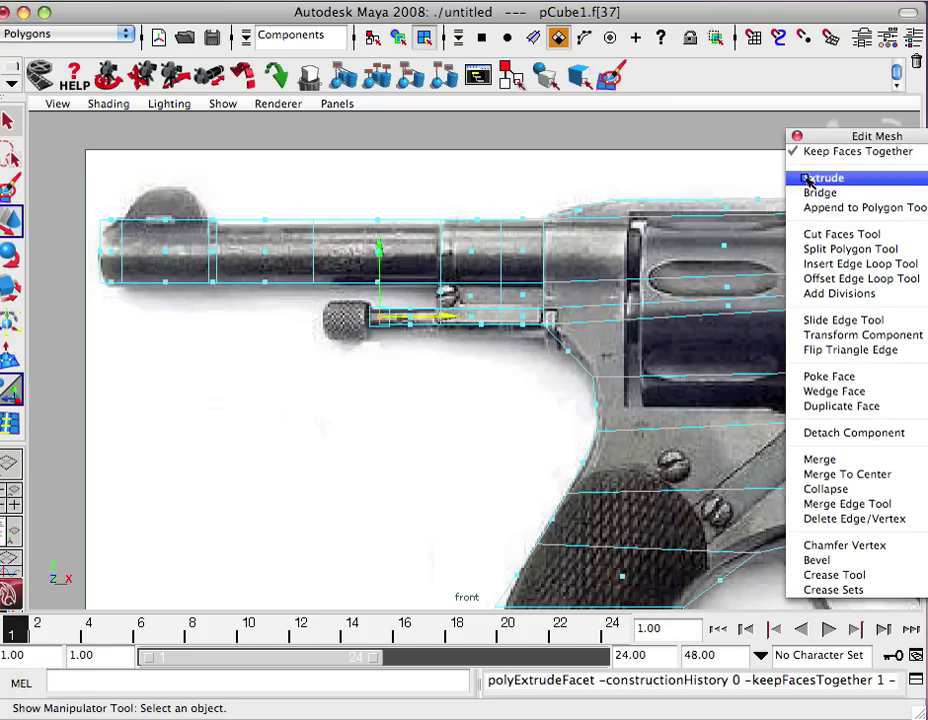
pyautogui.press('w')
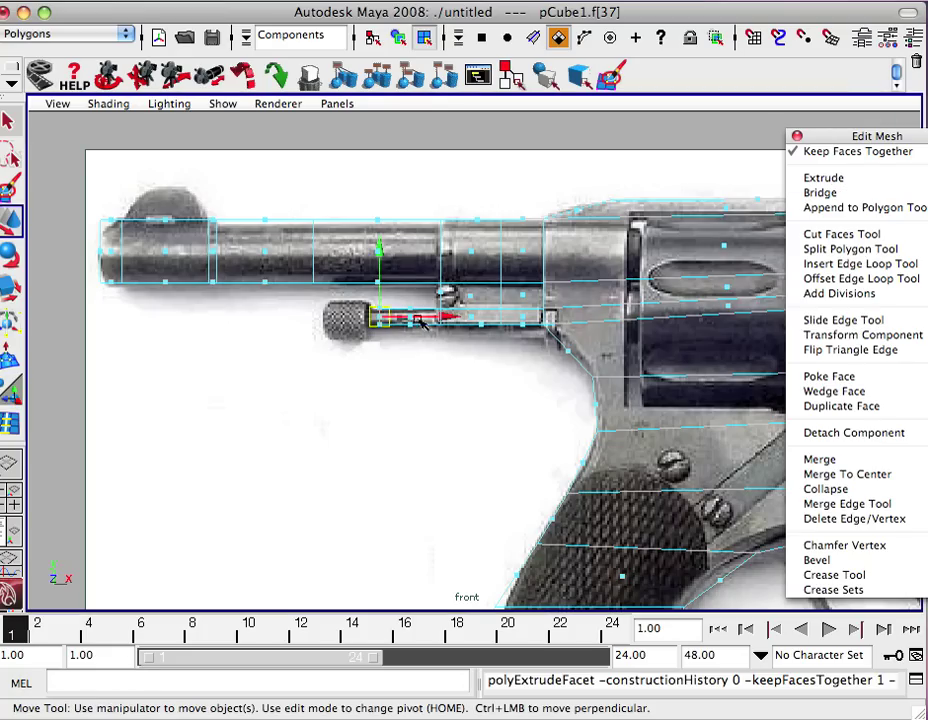
pyautogui.click(445, 318)
pyautogui.scroll(3, 652, 356)
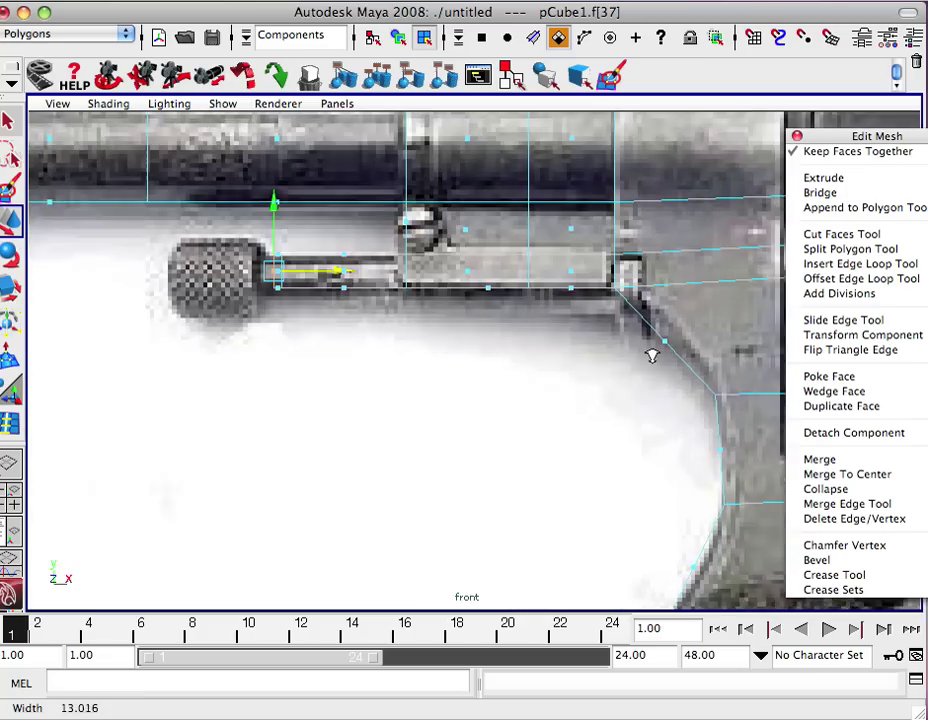
pyautogui.scroll(2, 362, 341)
pyautogui.scroll(2, 502, 432)
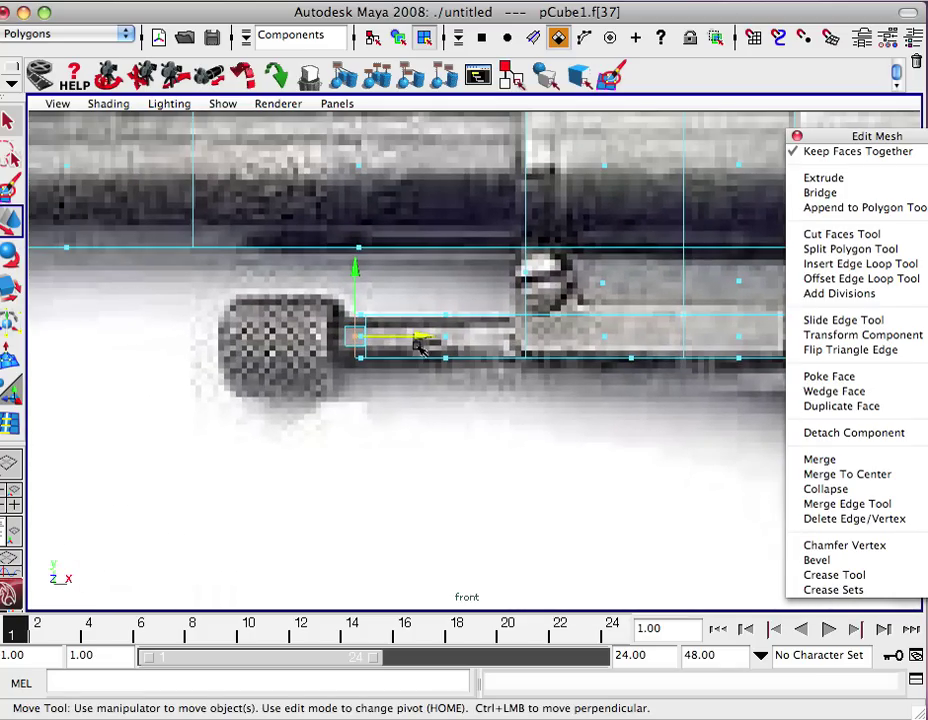
pyautogui.moveTo(420, 345); pyautogui.dragTo(417, 340)
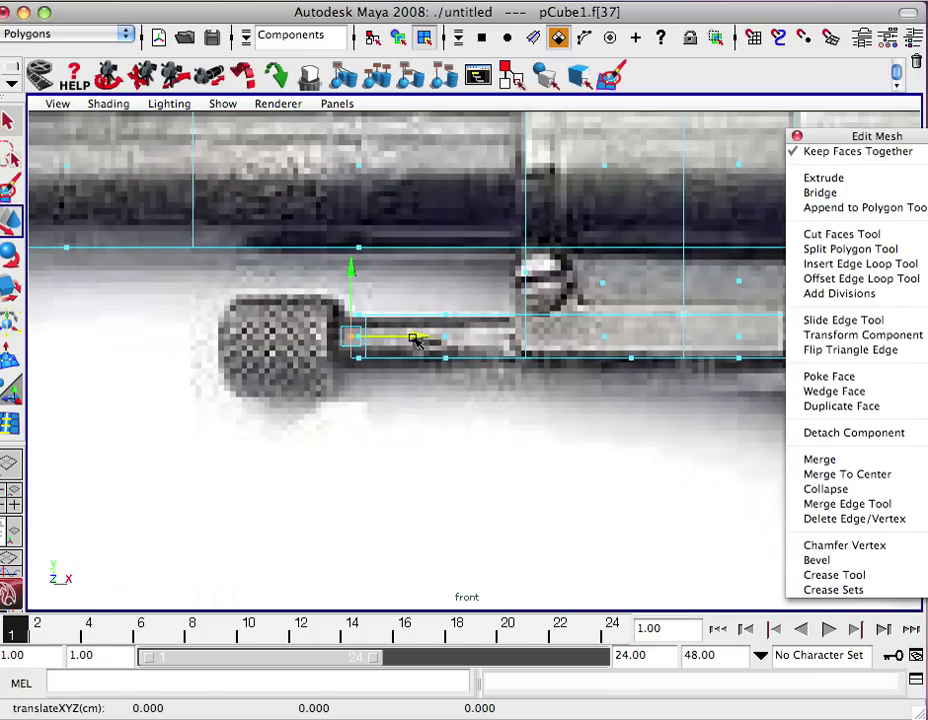
pyautogui.press('r')
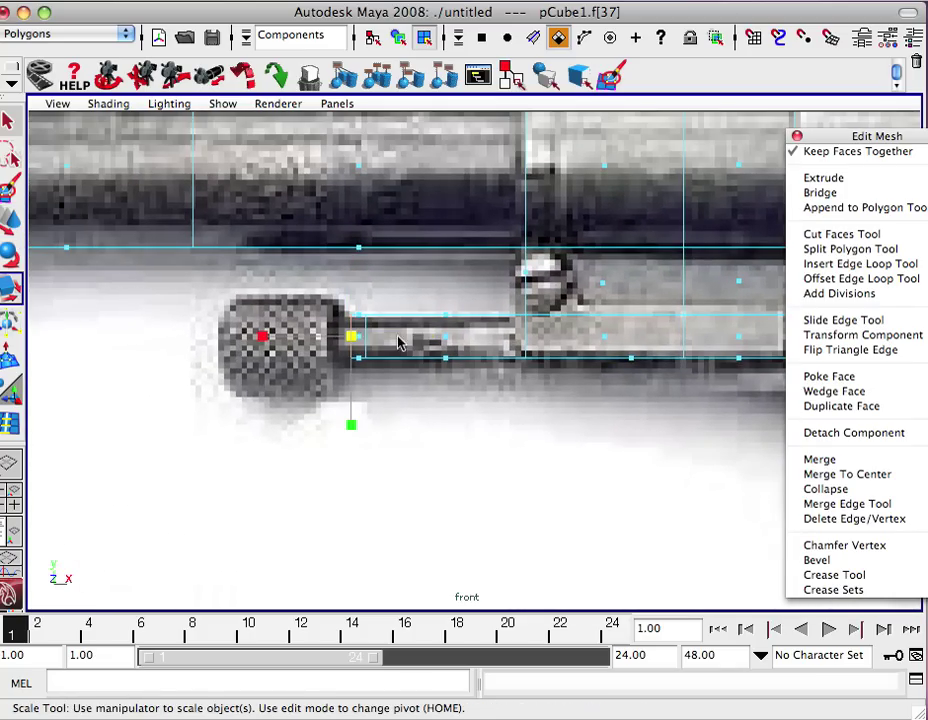
pyautogui.moveTo(357, 337)
pyautogui.mouseDown()
pyautogui.moveTo(404, 323)
pyautogui.moveTo(357, 337)
pyautogui.mouseUp()
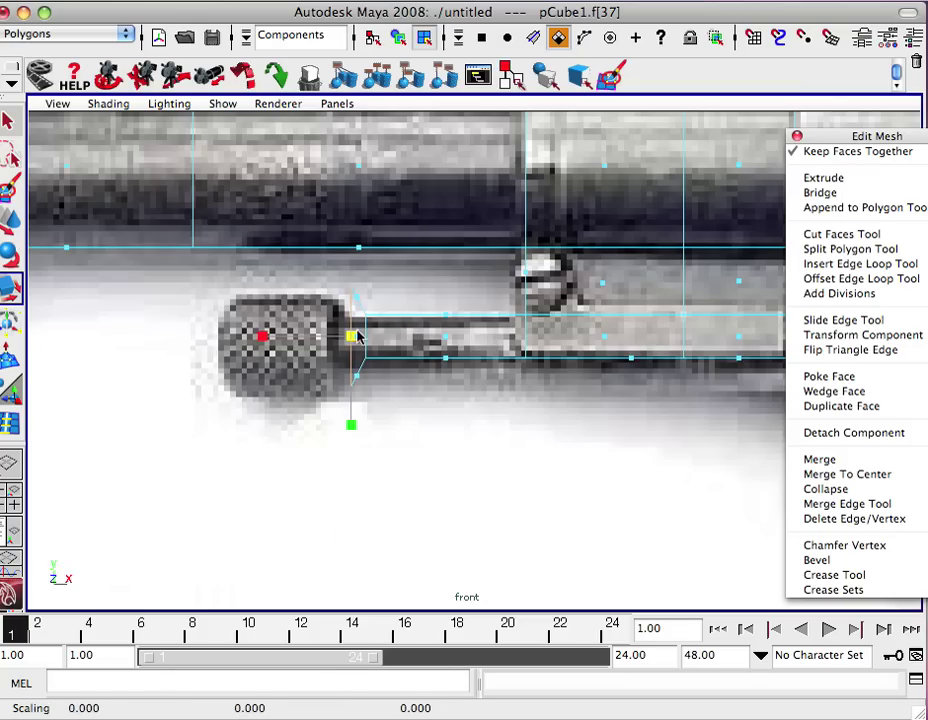
# Extrude the enlarged rod face forward to the front end of the knurled knob.
pyautogui.click(823, 178)
pyautogui.press('w')
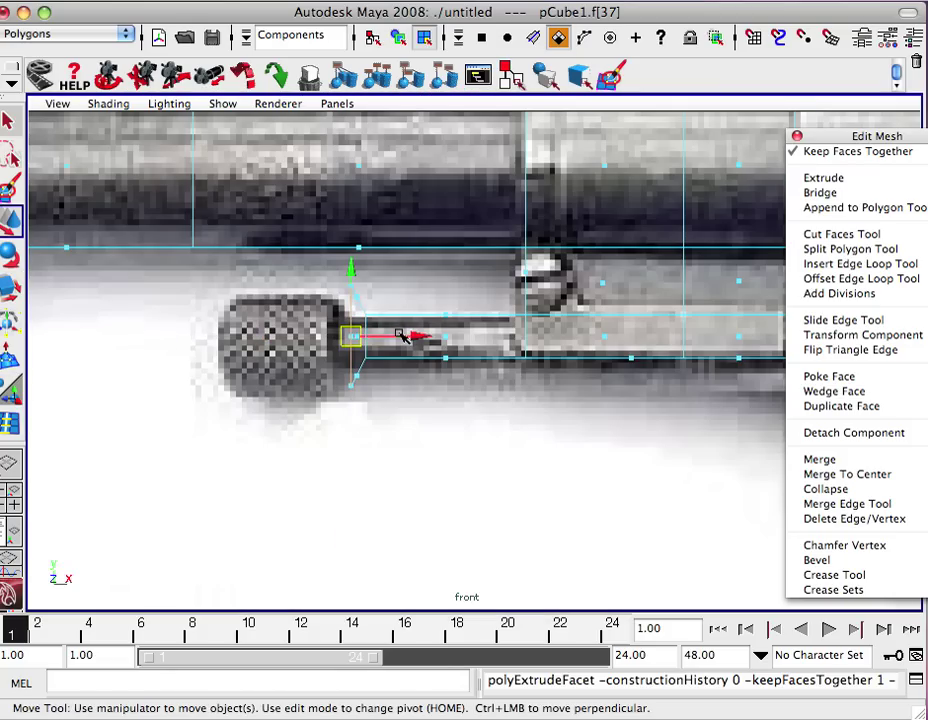
pyautogui.moveTo(404, 337); pyautogui.dragTo(284, 340)
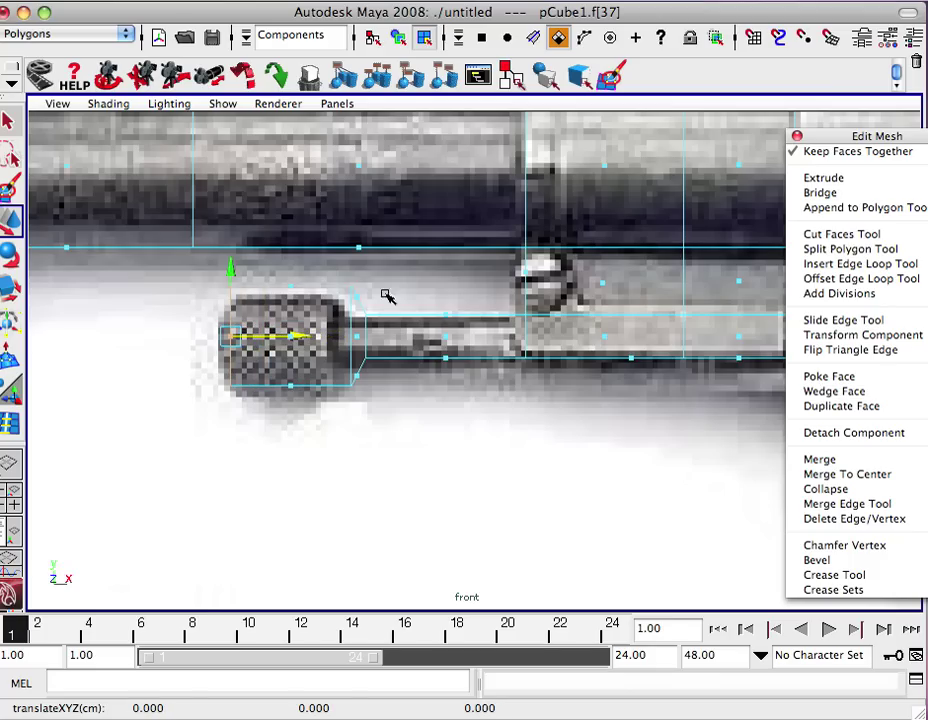
# Extrude the barrel's top face under the front sight and scale it to about 0.315 along the Z axis.
pyautogui.scroll(-2, 584, 410)
pyautogui.scroll(-6, 270, 388)
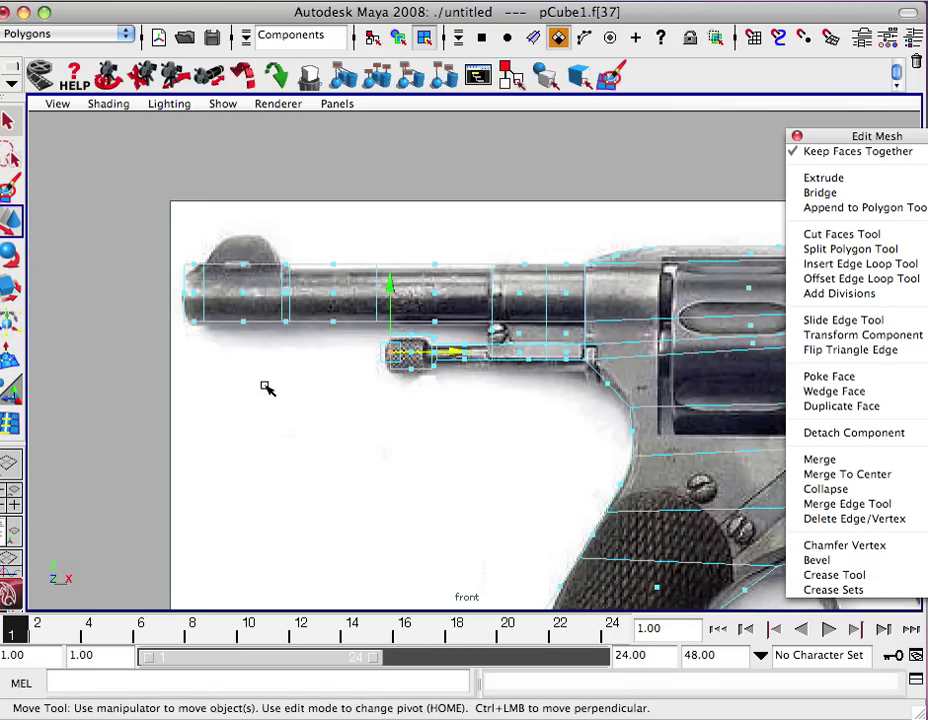
pyautogui.press('space')
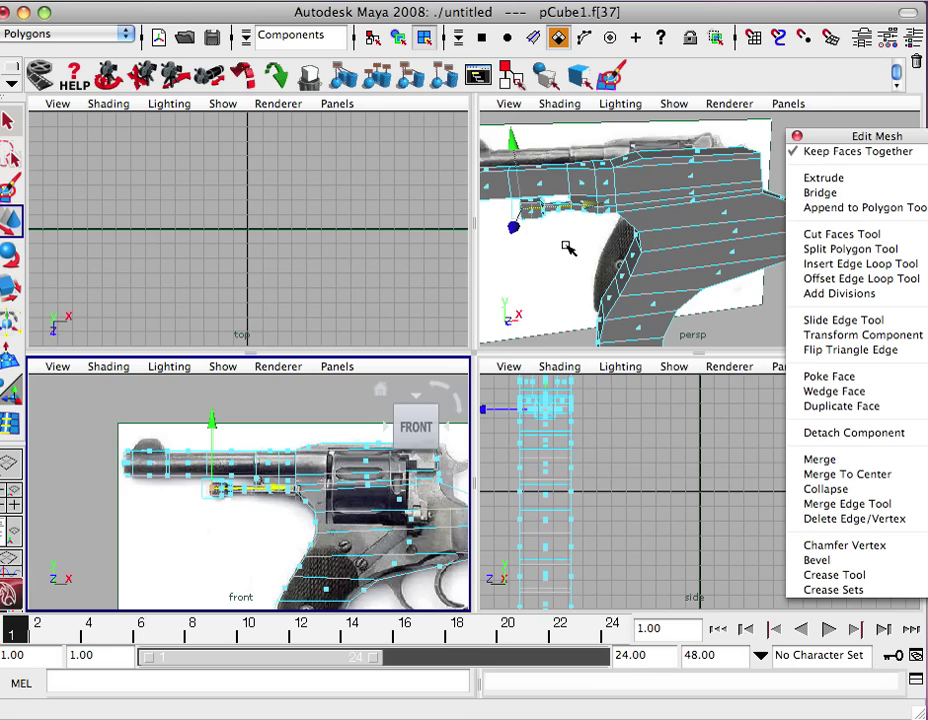
pyautogui.press('space')
pyautogui.keyDown('alt'); pyautogui.moveTo(445, 380); pyautogui.dragTo(371, 421); pyautogui.keyUp('alt')
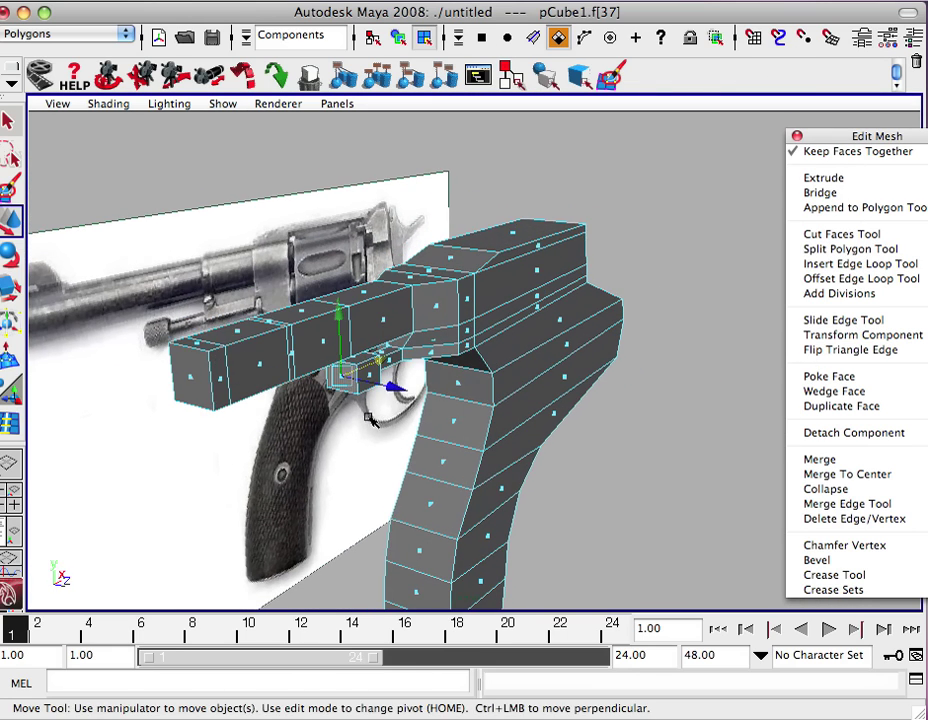
pyautogui.click(235, 333)
pyautogui.keyDown('alt'); pyautogui.moveTo(164, 296); pyautogui.dragTo(299, 351); pyautogui.keyUp('alt')
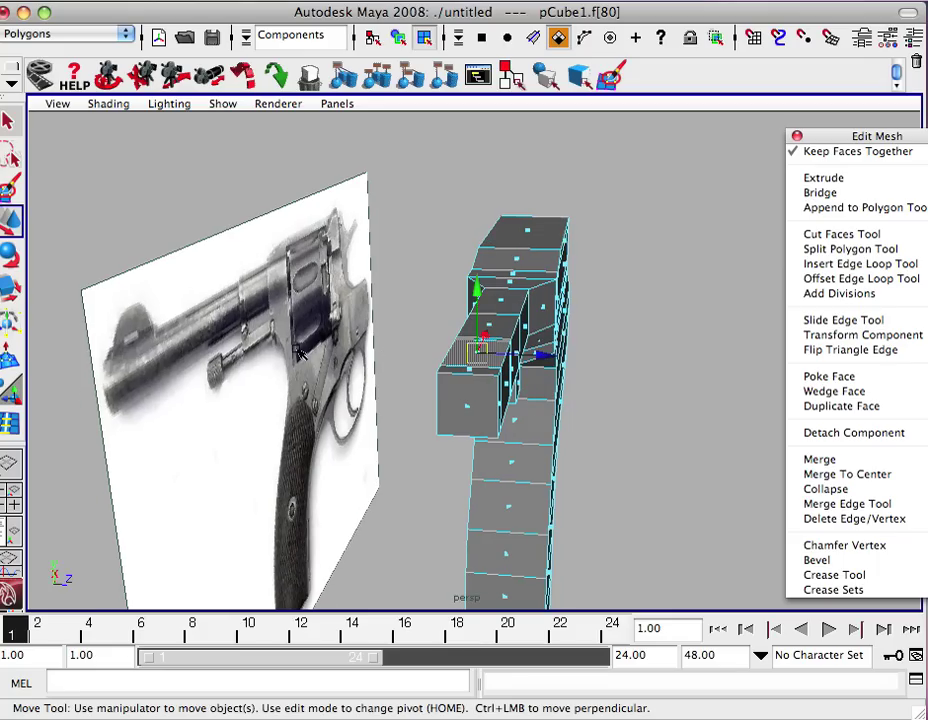
pyautogui.keyDown('alt'); pyautogui.moveTo(370, 345); pyautogui.dragTo(600, 300); pyautogui.keyUp('alt')
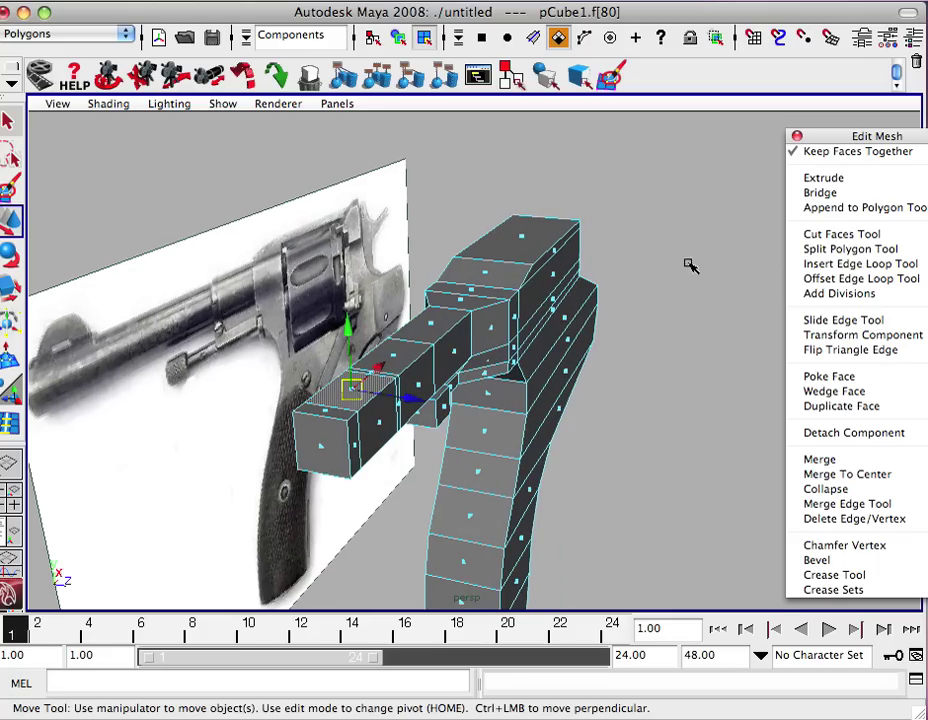
pyautogui.click(840, 183)
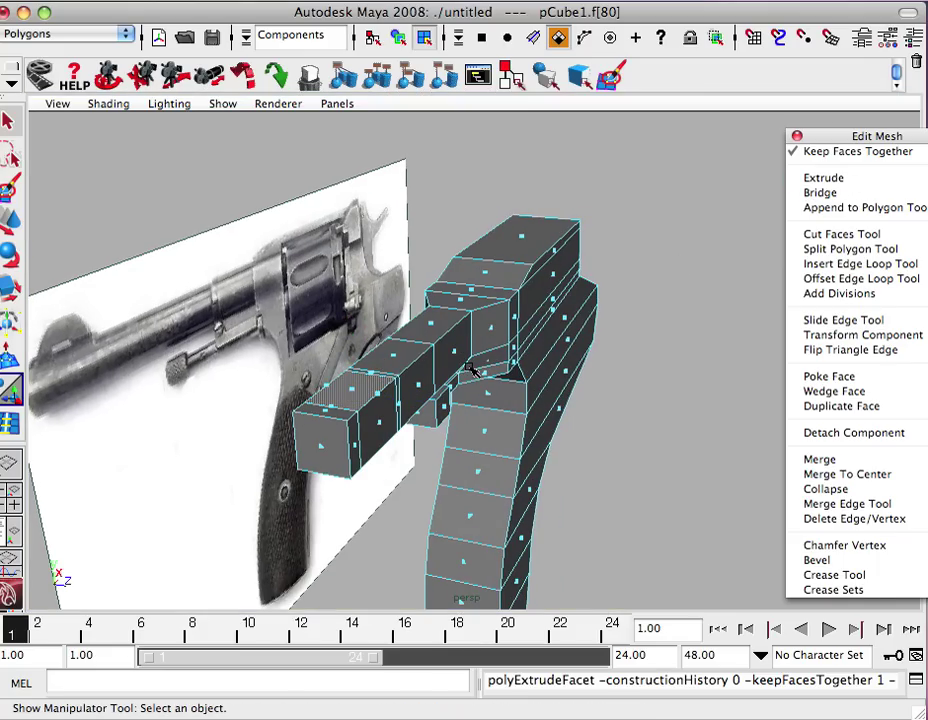
pyautogui.press('r')
pyautogui.moveTo(428, 400); pyautogui.dragTo(378, 396)
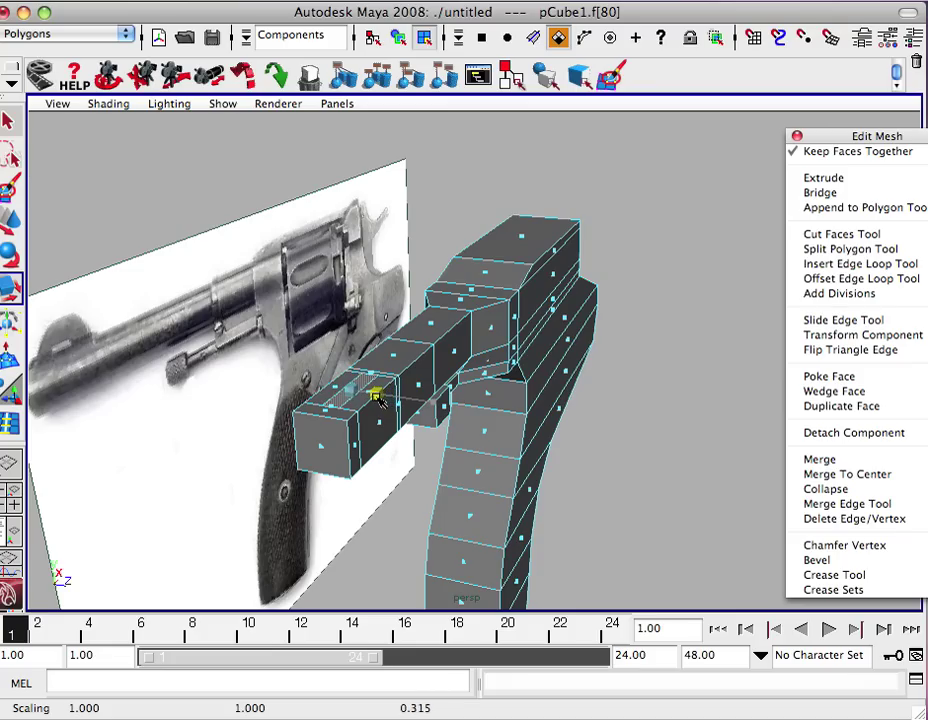
# Raise the narrowed front sight face slightly above the barrel's top surface.
pyautogui.press('w')
pyautogui.moveTo(351, 342); pyautogui.dragTo(351, 331)
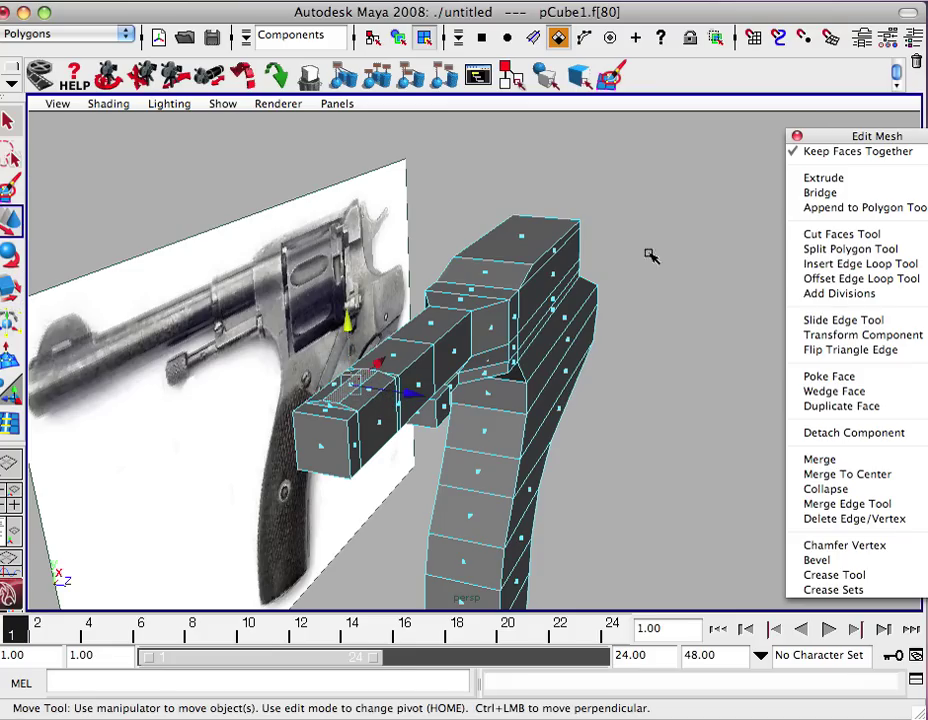
pyautogui.press('r')
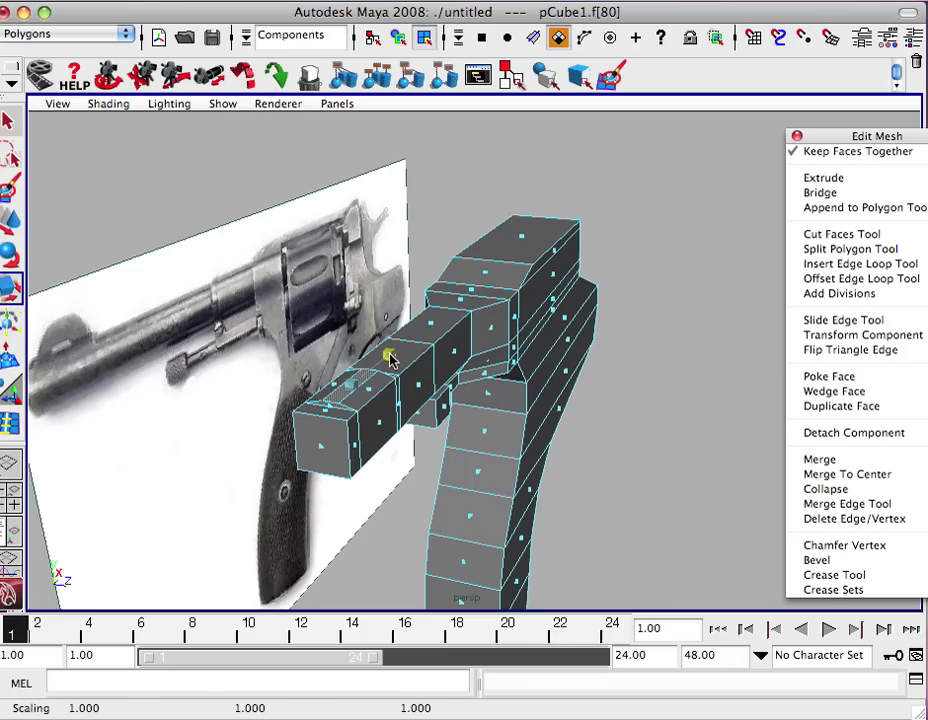
# Extrude the raised sight face upward to the top of the front sight in the reference image.
pyautogui.click(814, 179)
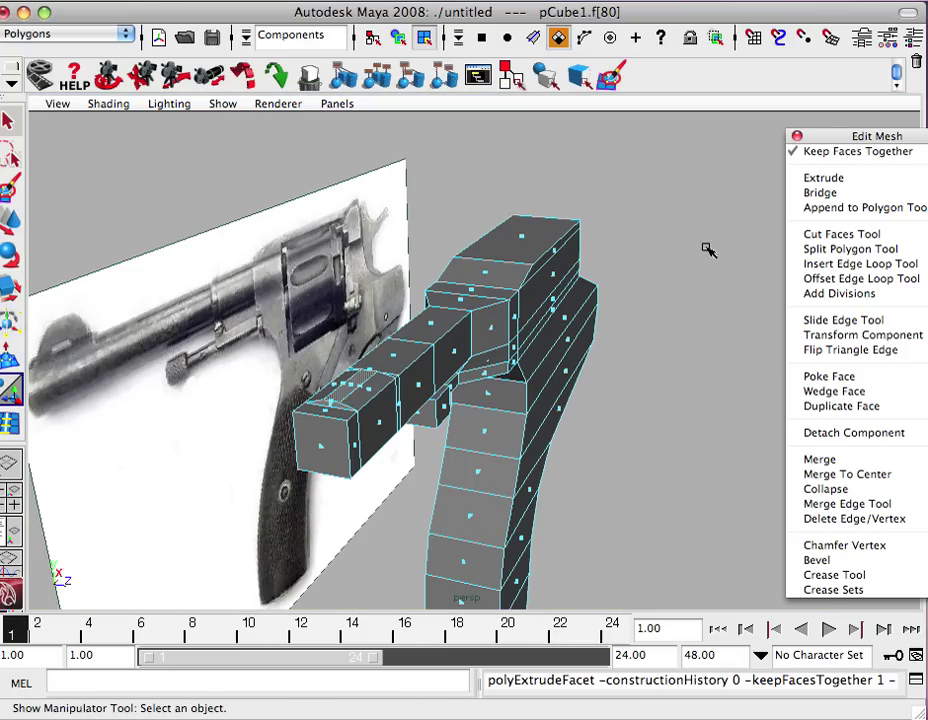
pyautogui.press('w')
pyautogui.moveTo(350, 372); pyautogui.dragTo(352, 305)
pyautogui.press('space')
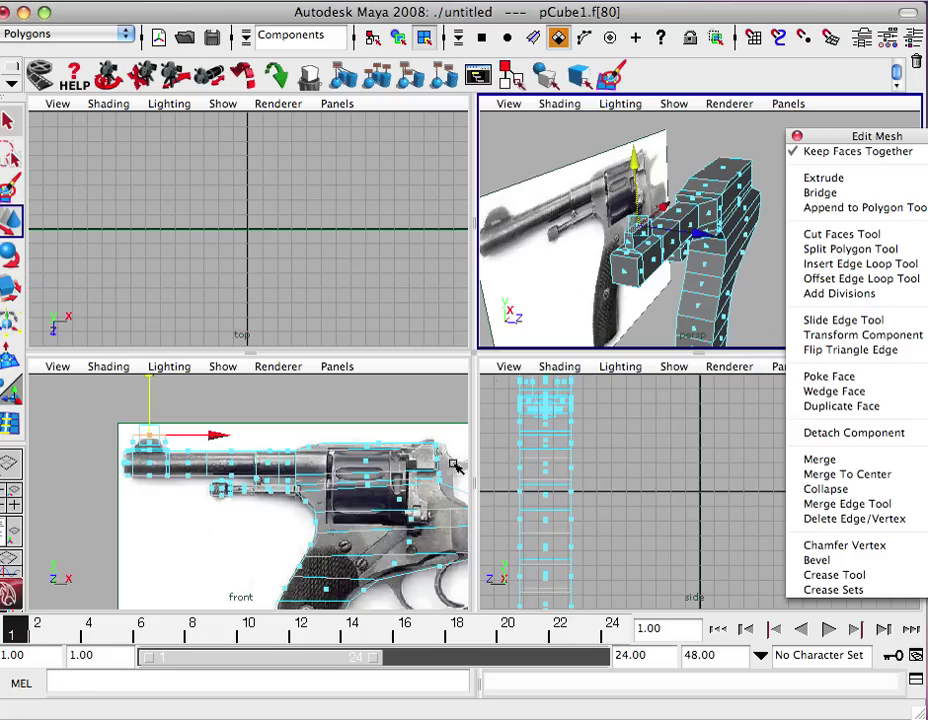
pyautogui.press('space')
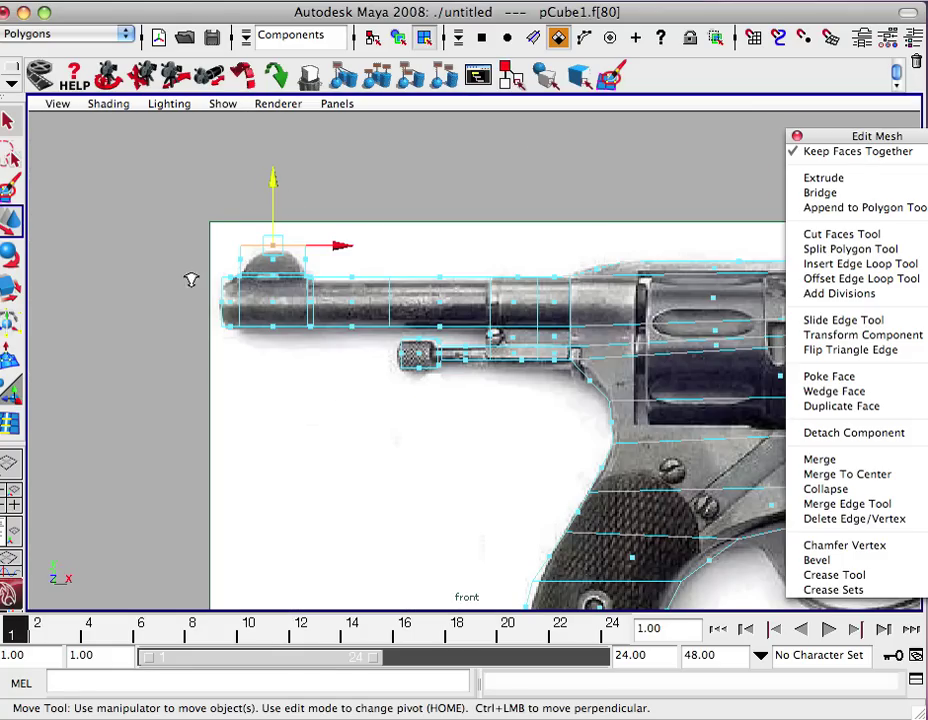
pyautogui.scroll(5, 191, 280)
pyautogui.moveTo(325, 262); pyautogui.dragTo(321, 261)
# Taper the front sight by scaling its top face smaller along the X and Z axes.
pyautogui.press('r')
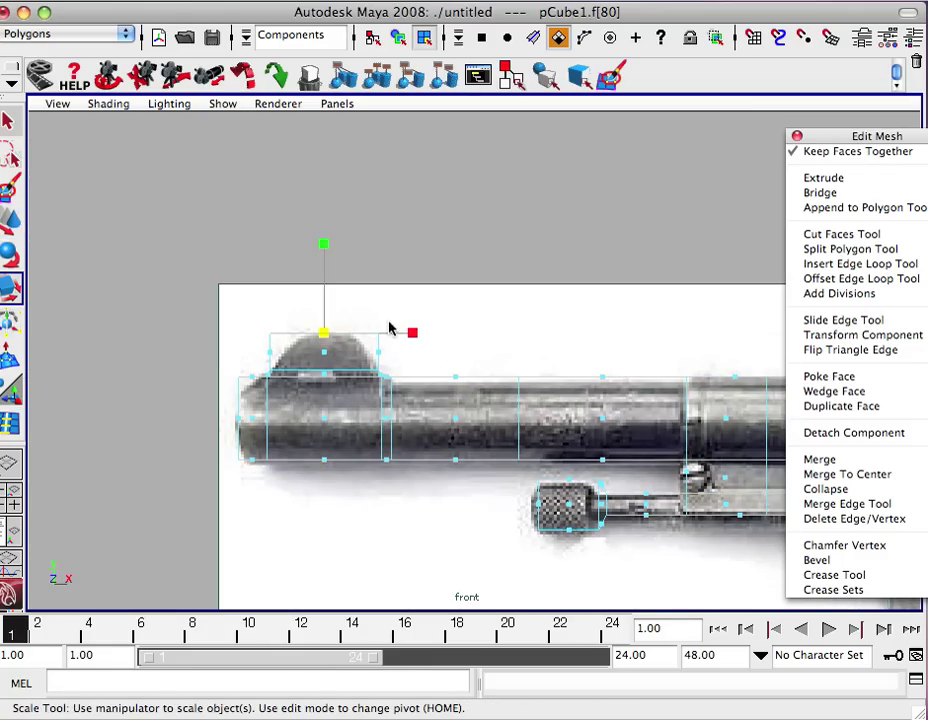
pyautogui.moveTo(412, 335); pyautogui.dragTo(362, 331)
pyautogui.press('space')
pyautogui.press('space')
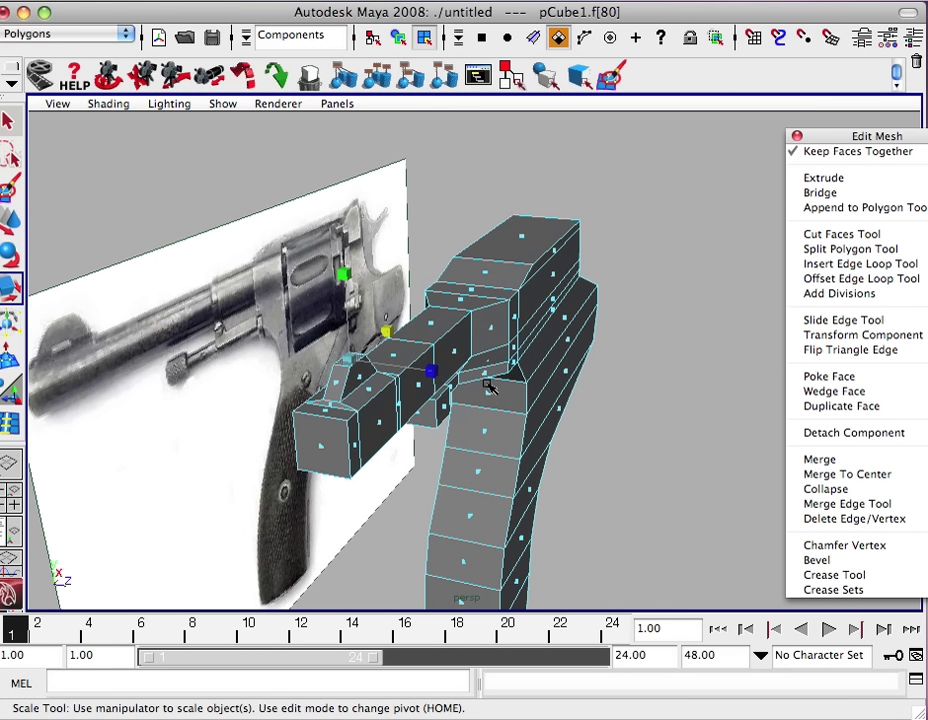
pyautogui.moveTo(425, 370); pyautogui.dragTo(367, 362)
# Extrude the barrel's muzzle face and scale it inward to about 0.667 to form the bore's rim.
pyautogui.click(569, 331)
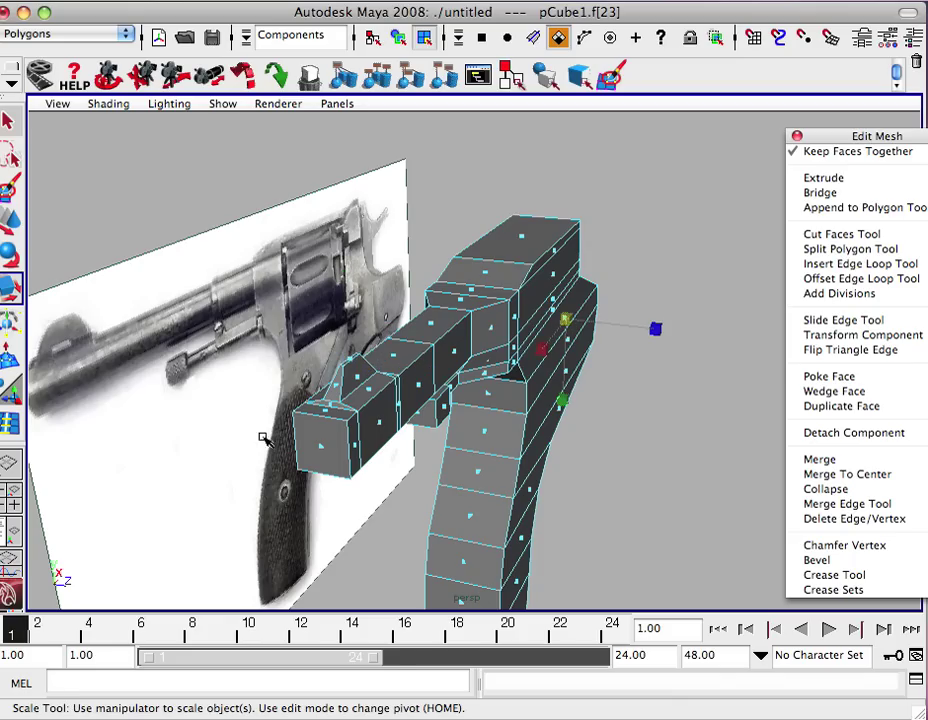
pyautogui.click(320, 447)
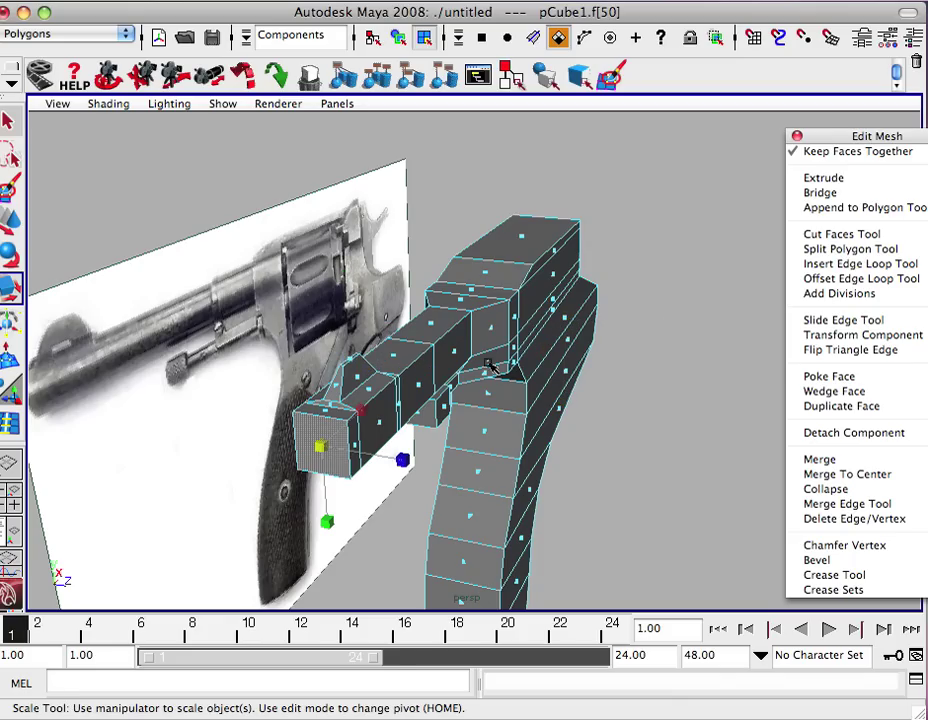
pyautogui.click(823, 179)
pyautogui.press('r')
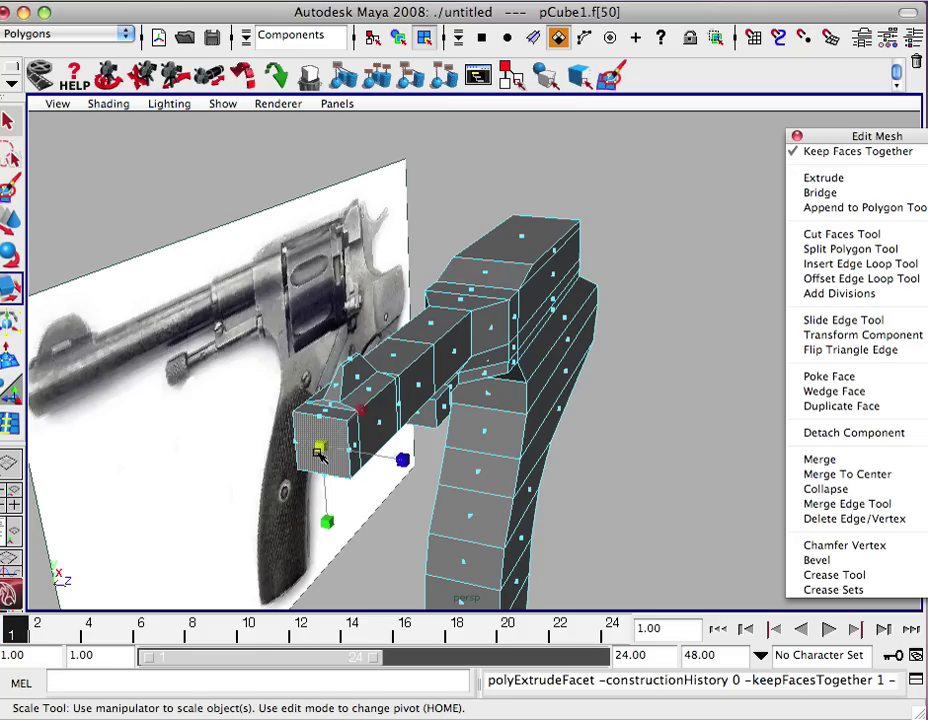
pyautogui.moveTo(321, 447); pyautogui.dragTo(307, 452)
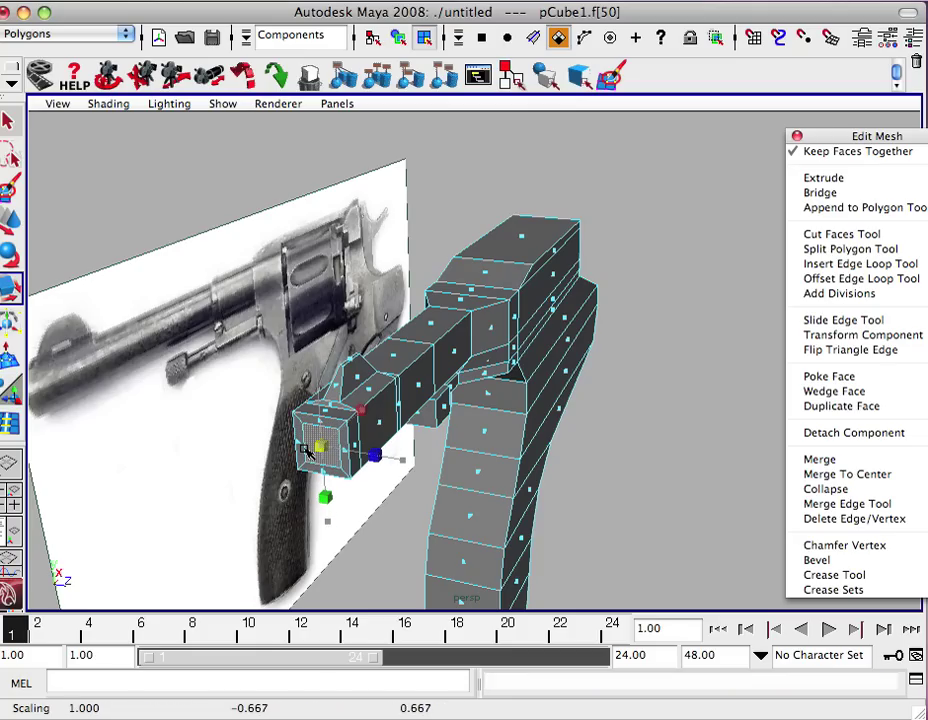
# Extrude the inset muzzle face and push it deep back into the barrel to hollow out the bore.
pyautogui.click(820, 178)
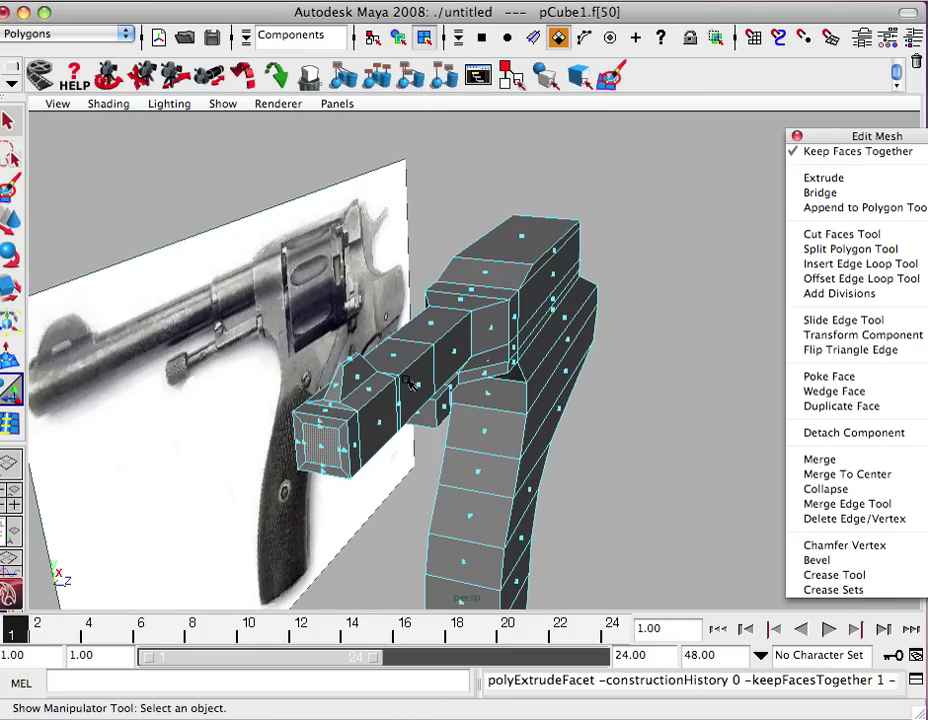
pyautogui.press('w')
pyautogui.moveTo(357, 426); pyautogui.dragTo(446, 350)
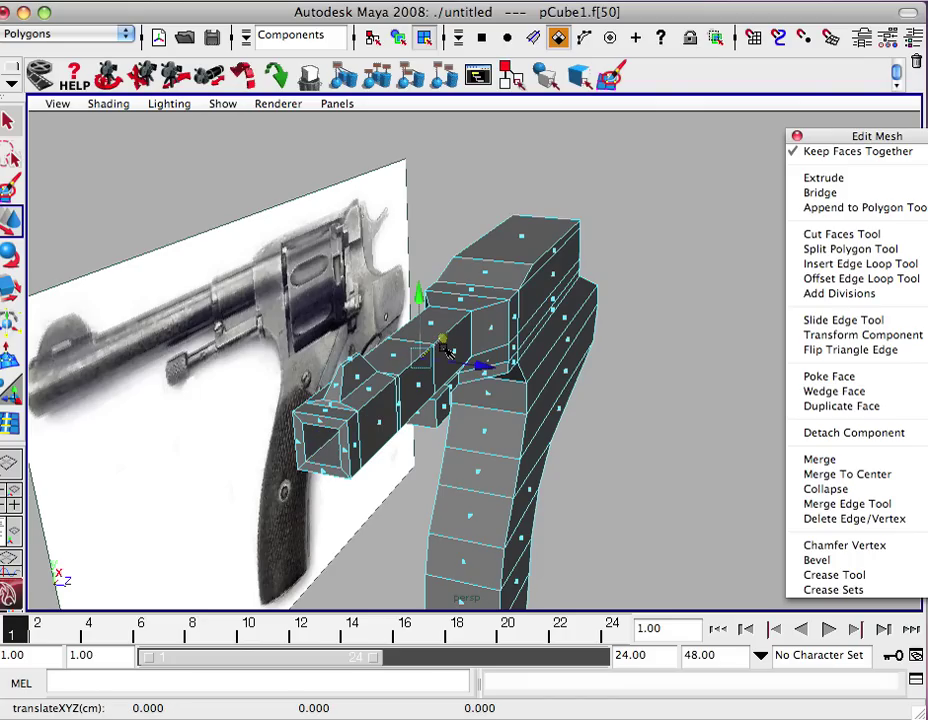
# Extrude the front end face of the ejector rod's knob and scale it inward to form a rim.
pyautogui.keyDown('alt'); pyautogui.moveTo(568, 322); pyautogui.dragTo(324, 315); pyautogui.keyUp('alt')
pyautogui.click(340, 270)
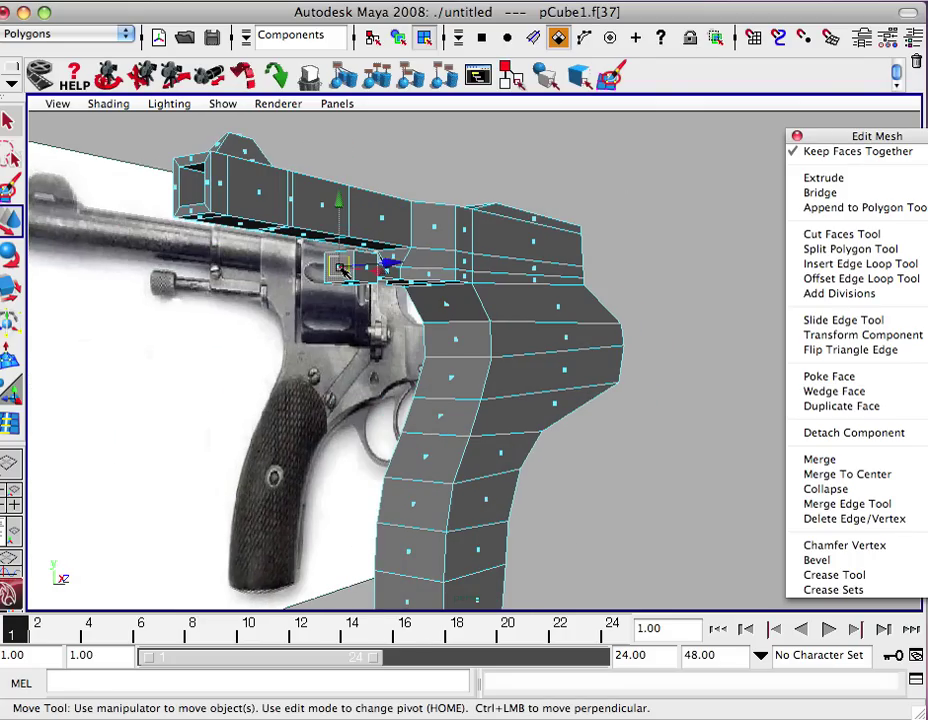
pyautogui.click(823, 179)
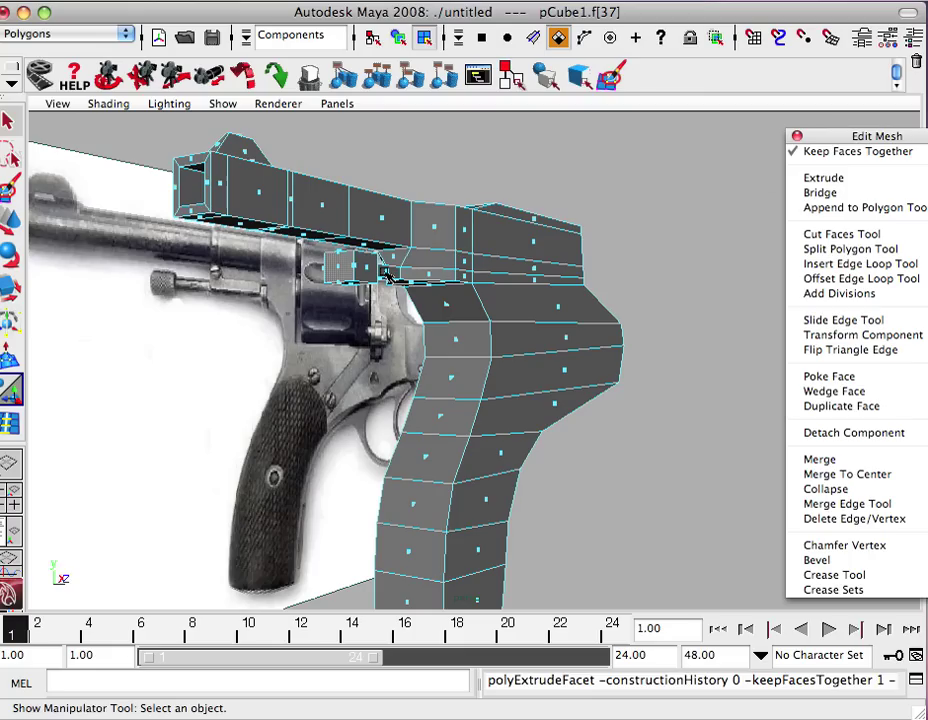
pyautogui.press('r')
pyautogui.moveTo(336, 270); pyautogui.dragTo(292, 277)
# Extrude the inset ejector rod face and push it back along X to hollow out the rod's knob.
pyautogui.click(818, 178)
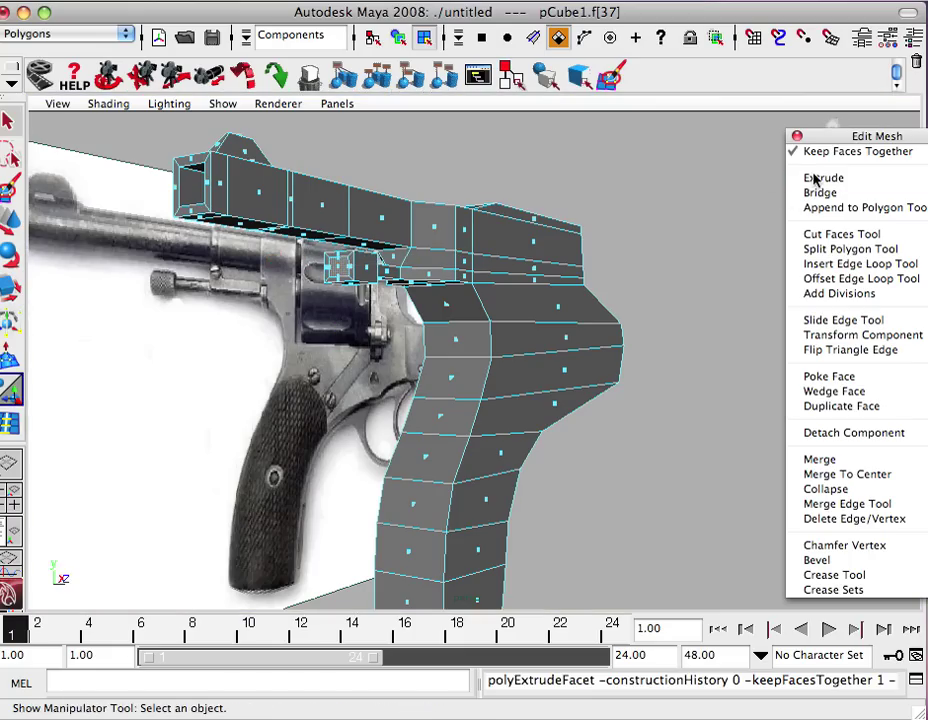
pyautogui.press('w')
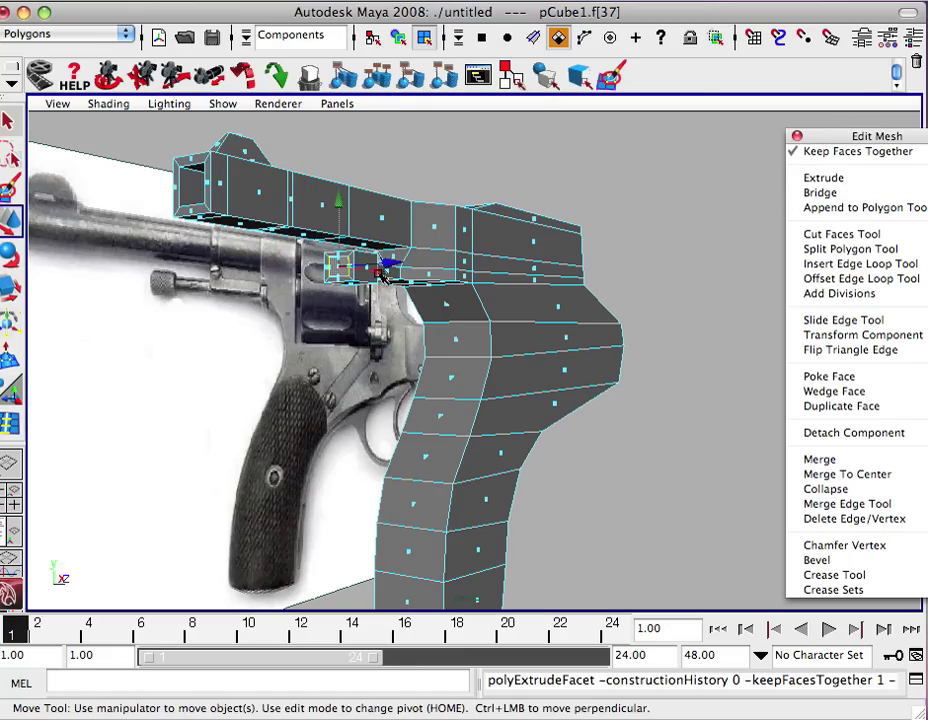
pyautogui.moveTo(383, 276); pyautogui.dragTo(385, 315)
pyautogui.keyDown('alt'); pyautogui.moveTo(385, 315); pyautogui.dragTo(440, 357, button='right'); pyautogui.keyUp('alt')
pyautogui.moveTo(440, 357); pyautogui.dragTo(468, 342)
pyautogui.keyDown('alt'); pyautogui.moveTo(430, 345); pyautogui.dragTo(464, 290, button='right'); pyautogui.keyUp('alt')
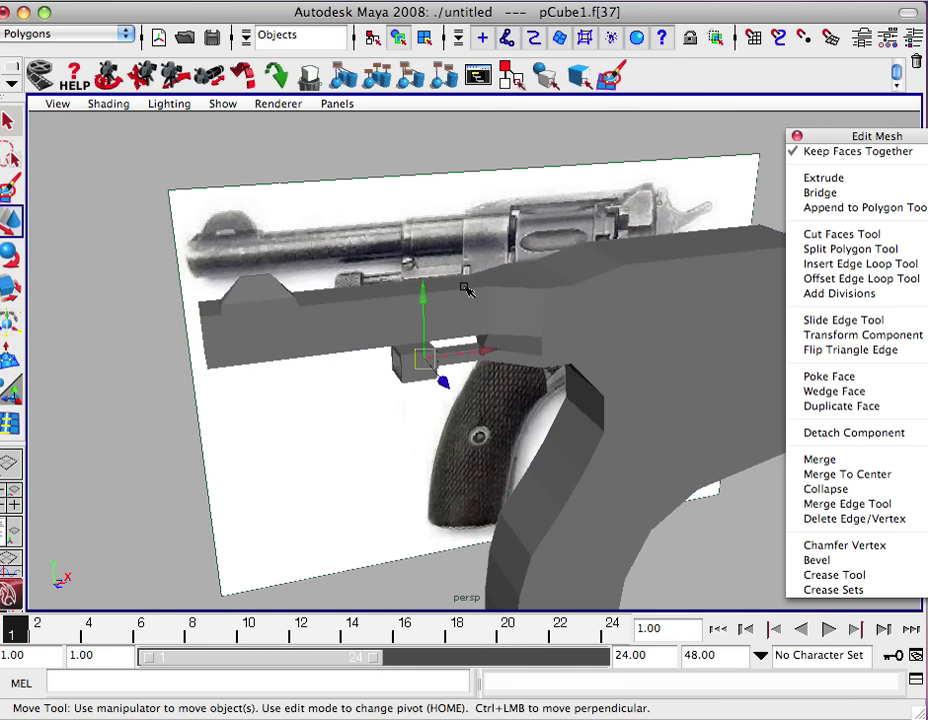
# In the front view, switch the mesh to vertex editing and select the vertex column just behind the front sight.
pyautogui.keyDown('alt'); pyautogui.moveTo(385, 394); pyautogui.dragTo(346, 385); pyautogui.keyUp('alt')
pyautogui.keyDown('alt'); pyautogui.moveTo(346, 385); pyautogui.dragTo(290, 366, button='right'); pyautogui.keyUp('alt')
pyautogui.press('space')
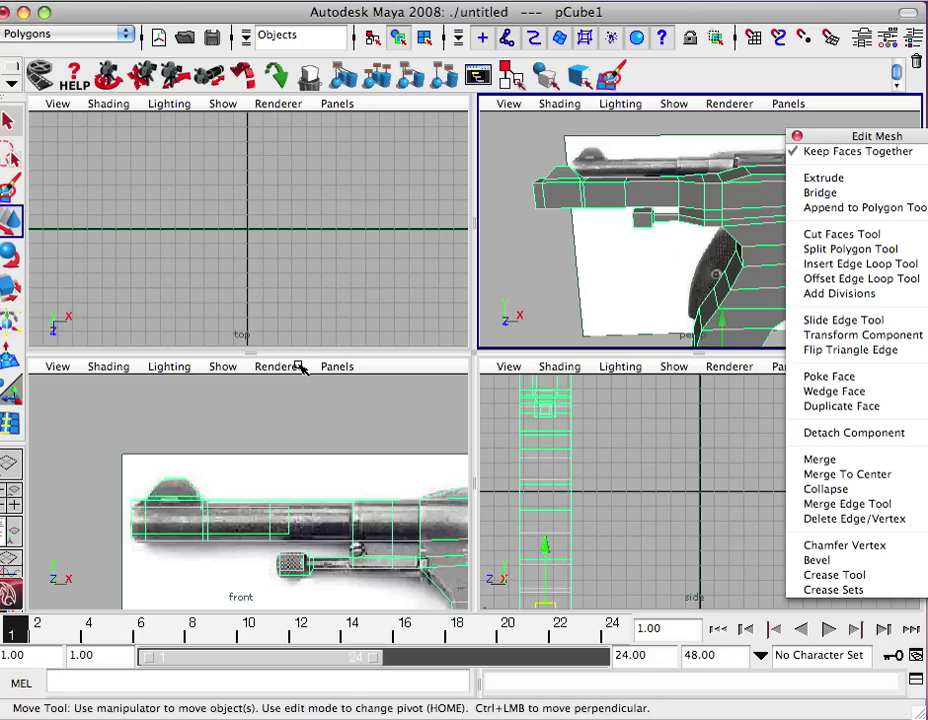
pyautogui.press('space')
pyautogui.keyDown('alt'); pyautogui.moveTo(288, 456); pyautogui.dragTo(615, 418, button='right'); pyautogui.keyUp('alt')
pyautogui.keyDown('alt'); pyautogui.moveTo(615, 418); pyautogui.dragTo(458, 272, button='middle'); pyautogui.keyUp('alt')
pyautogui.moveTo(500, 250); pyautogui.dragTo(418, 257, button='right')
pyautogui.moveTo(490, 243); pyautogui.dragTo(530, 427)
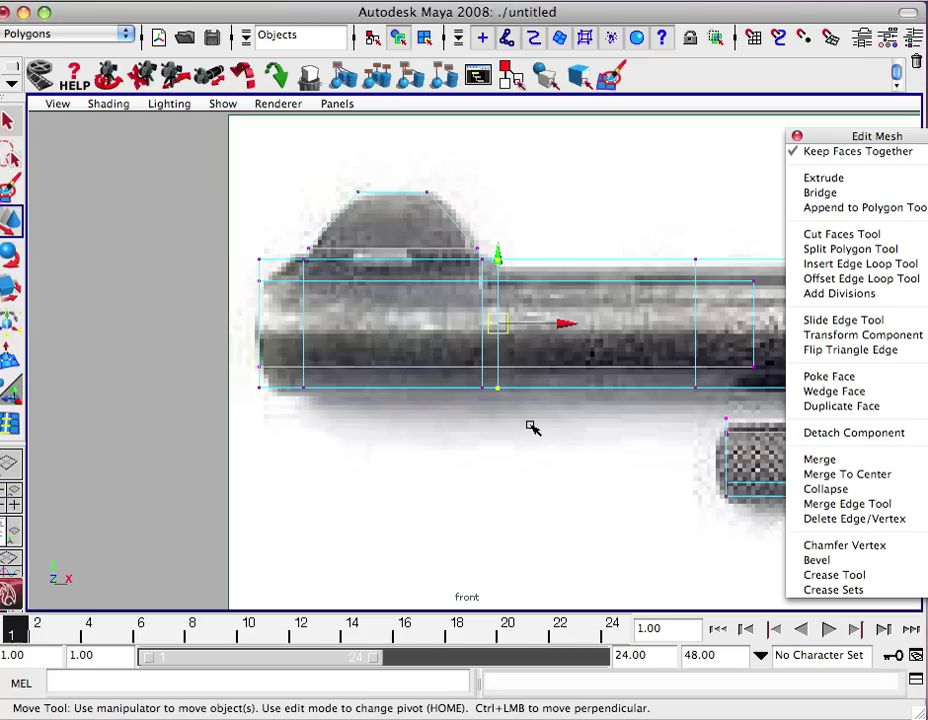
pyautogui.press('r')
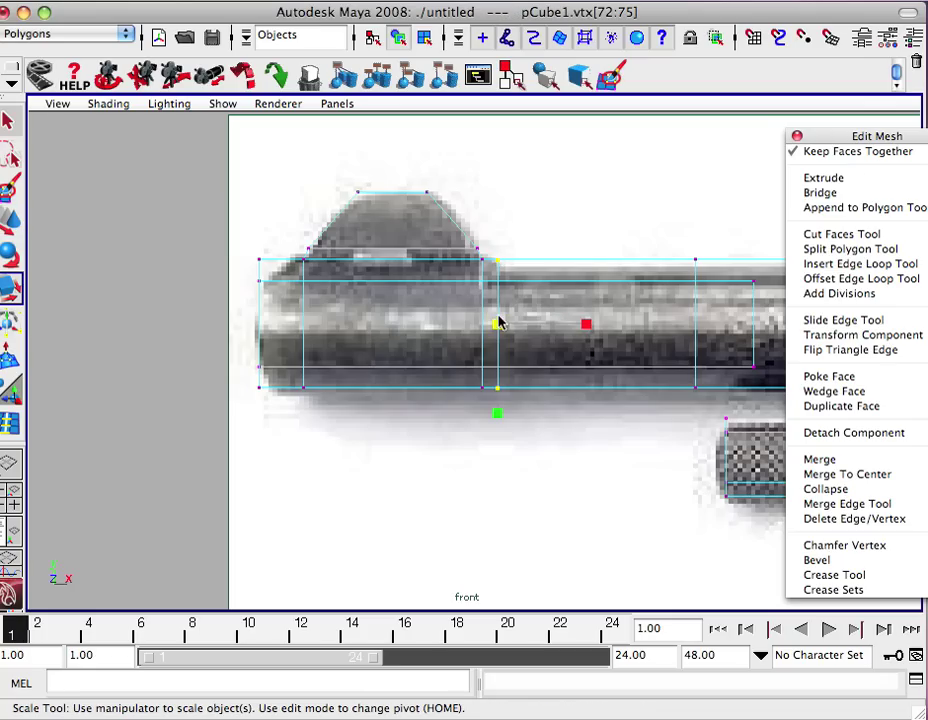
pyautogui.moveTo(491, 247); pyautogui.dragTo(506, 286)
pyautogui.press('w')
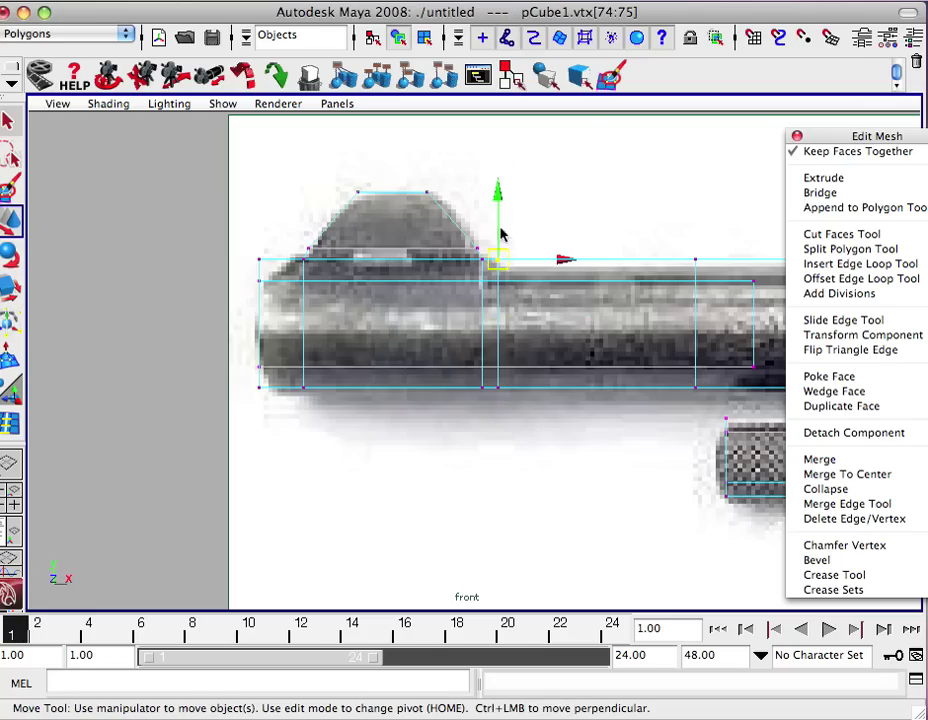
pyautogui.moveTo(499, 198); pyautogui.dragTo(500, 215)
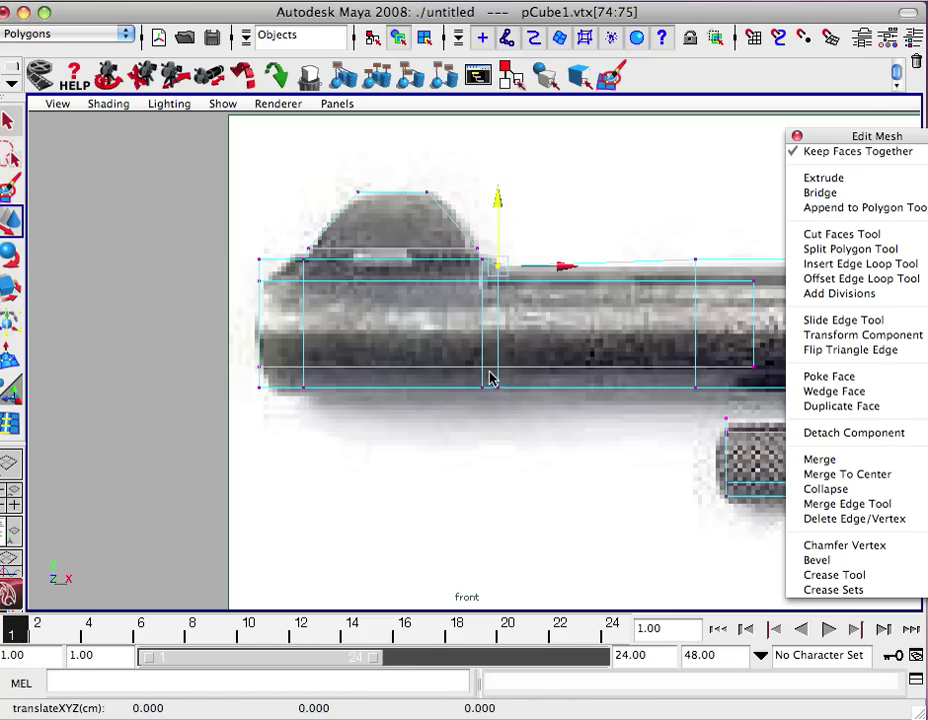
pyautogui.click(516, 405)
pyautogui.press('z')
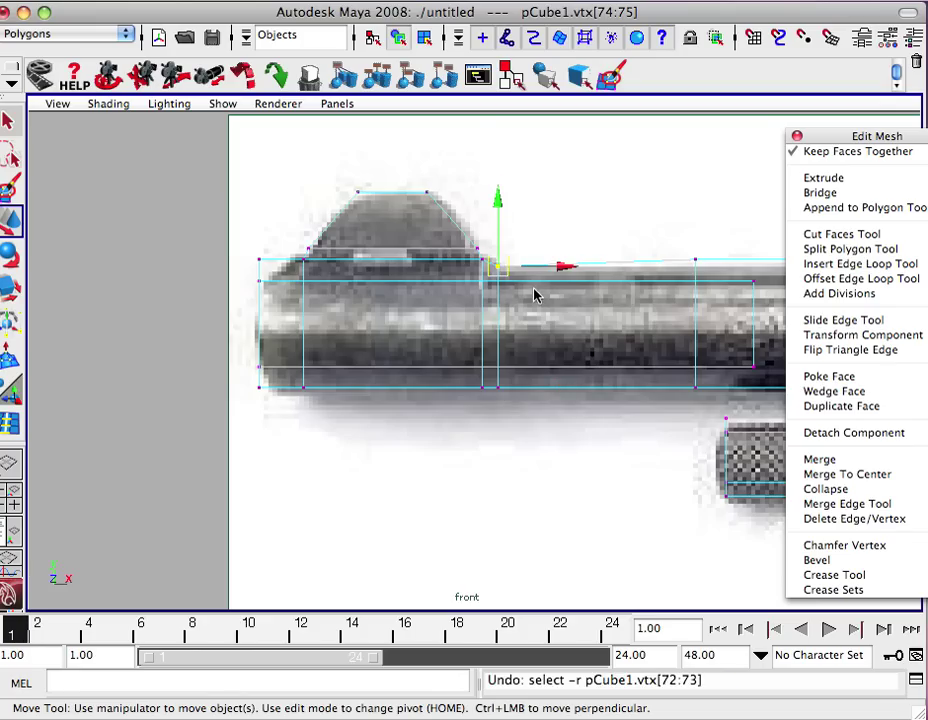
pyautogui.press('z')
# Scale the barrel's vertex column just behind the front sight slightly smaller to match the barrel thickness in the reference.
pyautogui.moveTo(543, 195); pyautogui.dragTo(492, 428)
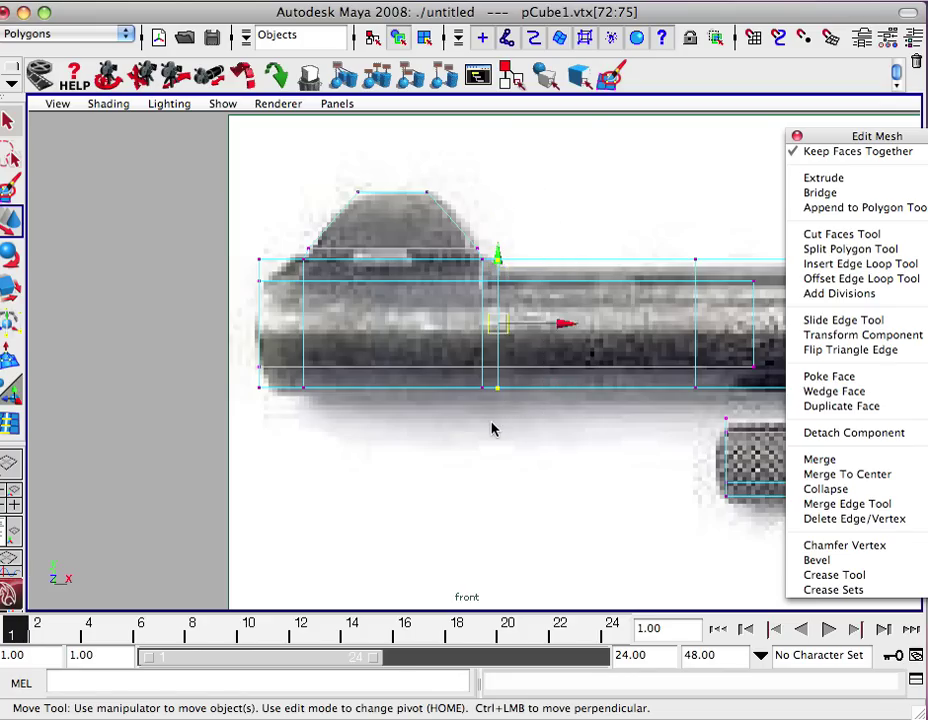
pyautogui.press('r')
pyautogui.moveTo(497, 328); pyautogui.dragTo(489, 333)
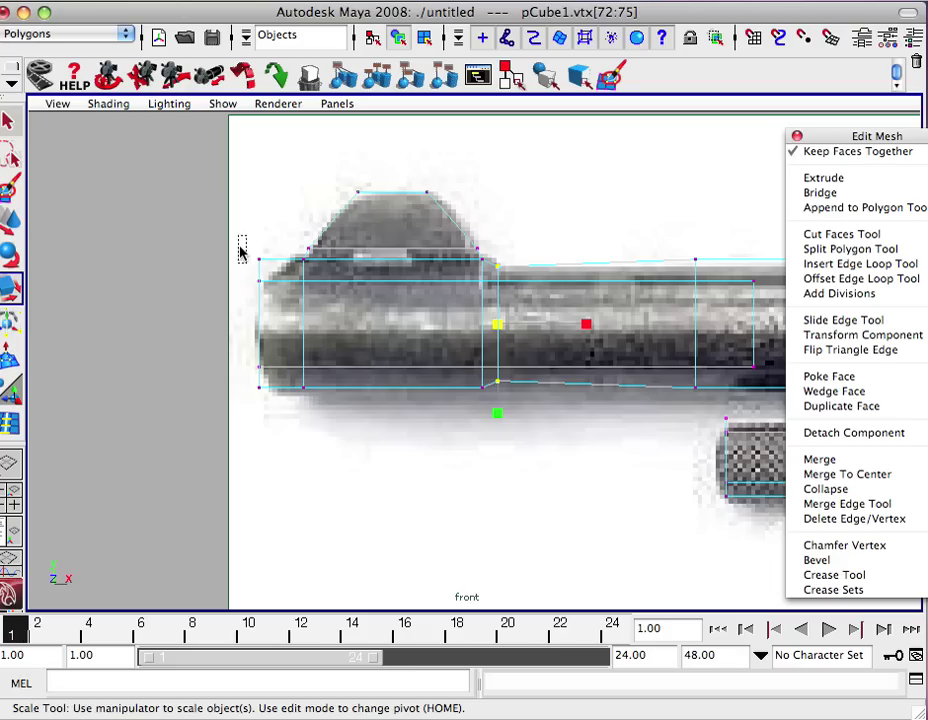
# Scale the muzzle-end vertices slightly smaller, then return to the perspective view and object mode.
pyautogui.moveTo(240, 236); pyautogui.dragTo(277, 418)
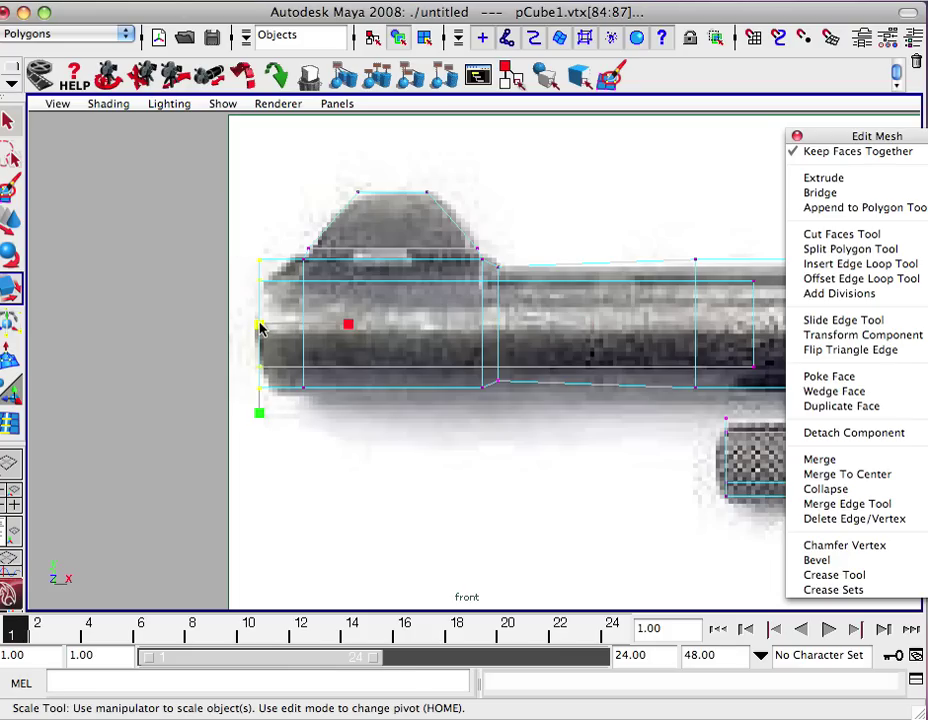
pyautogui.moveTo(258, 327)
pyautogui.mouseDown()
pyautogui.moveTo(239, 337)
pyautogui.moveTo(252, 326)
pyautogui.mouseUp()
pyautogui.press('space')
pyautogui.press('space')
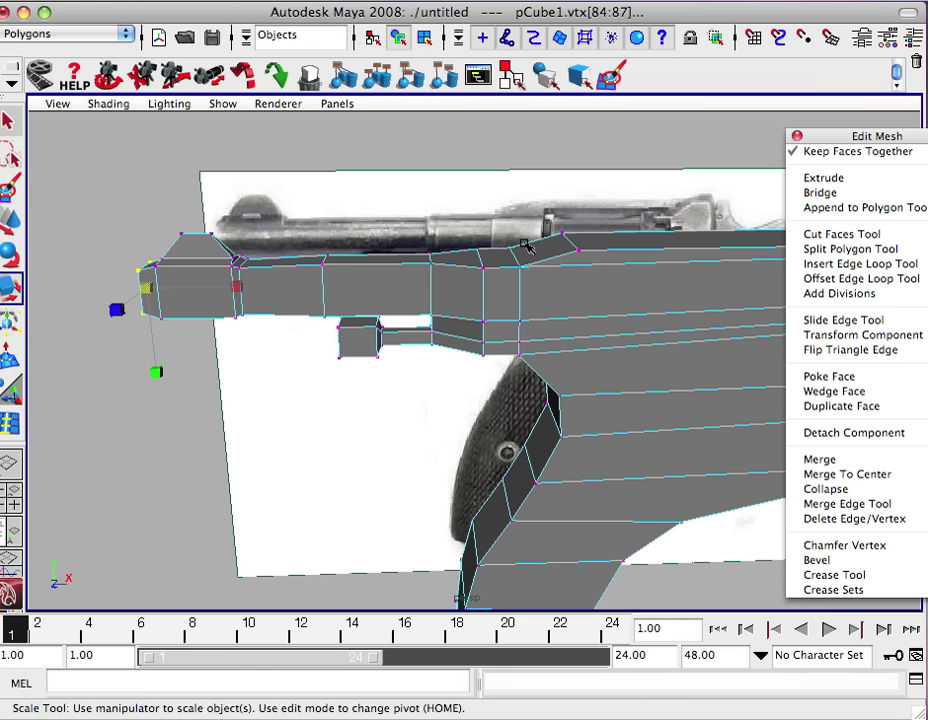
pyautogui.moveTo(519, 265); pyautogui.dragTo(590, 238, button='right')
# Preview the revolver mesh with smoothed display and examine the barrel, front sight and ejector rod from several angles.
pyautogui.keyDown('alt'); pyautogui.moveTo(333, 292); pyautogui.dragTo(281, 302); pyautogui.keyUp('alt')
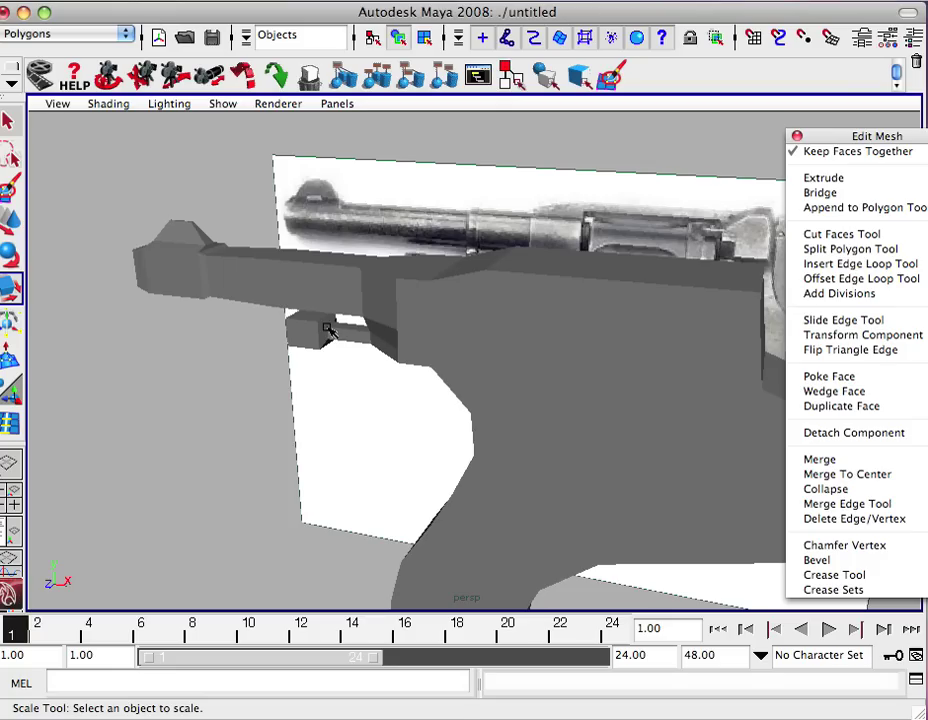
pyautogui.click(507, 322)
pyautogui.press('1')
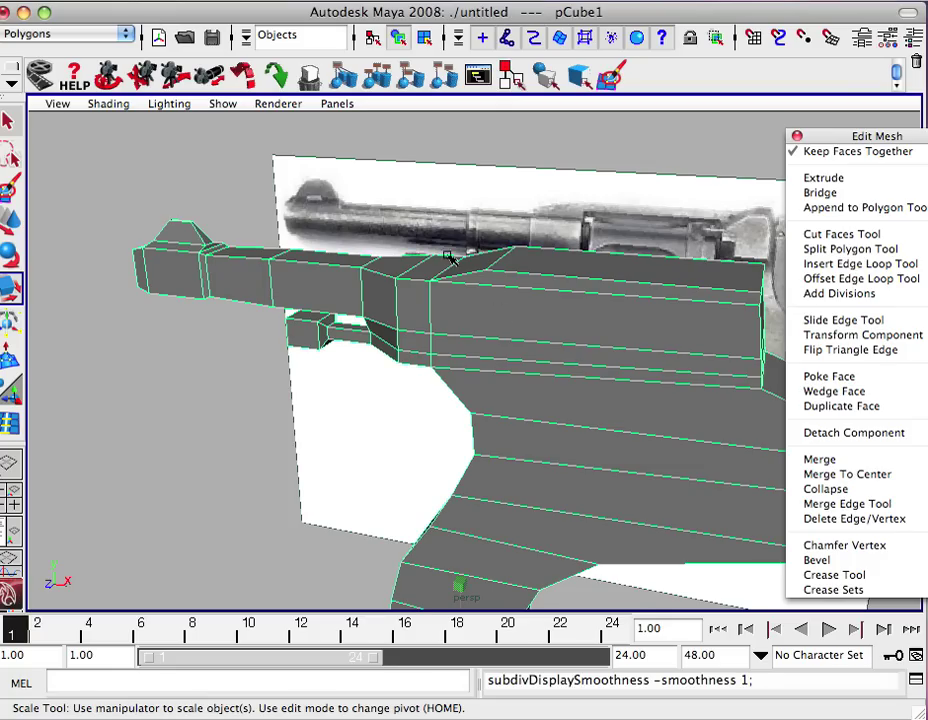
pyautogui.moveTo(443, 285)
pyautogui.keyDown('alt'); pyautogui.mouseDown()
pyautogui.moveTo(429, 284)
pyautogui.moveTo(449, 286)
pyautogui.mouseUp(); pyautogui.keyUp('alt')
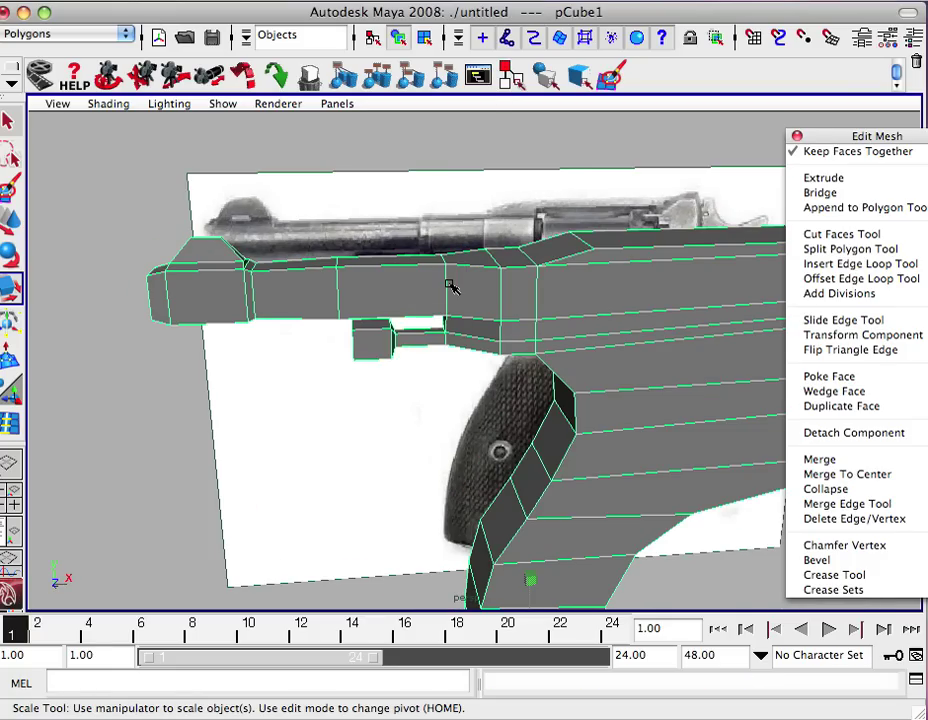
pyautogui.moveTo(476, 300); pyautogui.dragTo(505, 281, button='right')
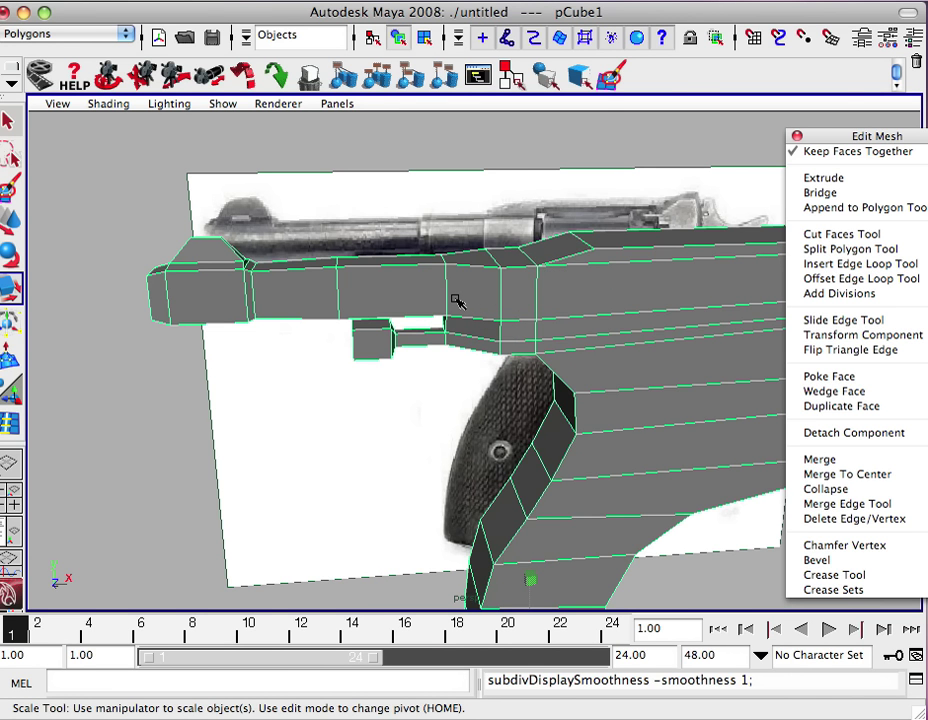
pyautogui.press('3')
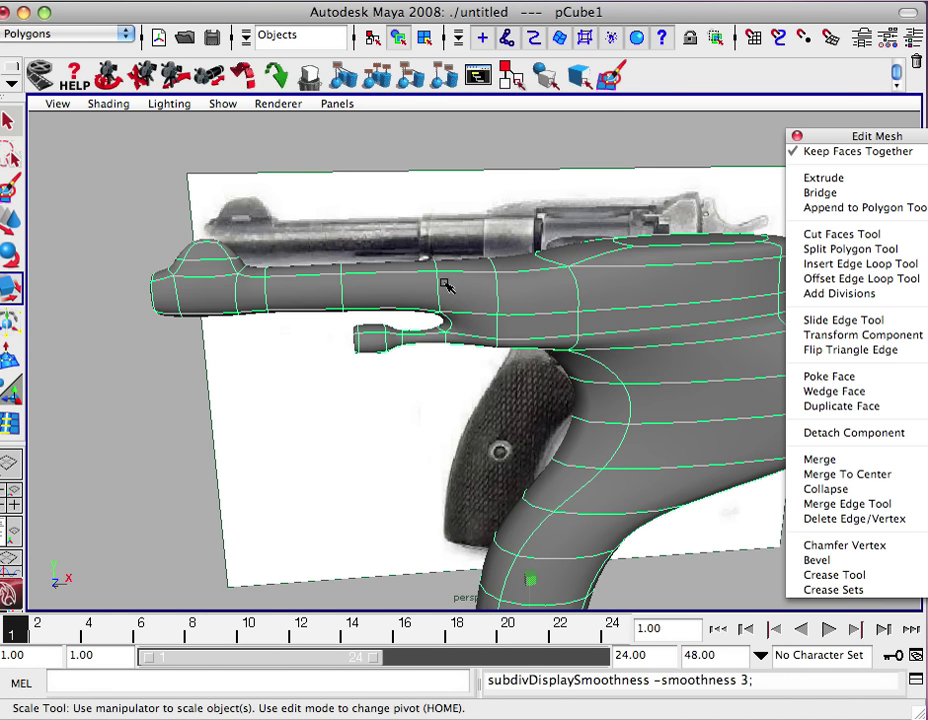
pyautogui.keyDown('alt'); pyautogui.moveTo(402, 287); pyautogui.dragTo(667, 342); pyautogui.keyUp('alt')
pyautogui.press('1')
pyautogui.press('3')
pyautogui.keyDown('alt'); pyautogui.moveTo(667, 342); pyautogui.dragTo(476, 190, button='right'); pyautogui.keyUp('alt')
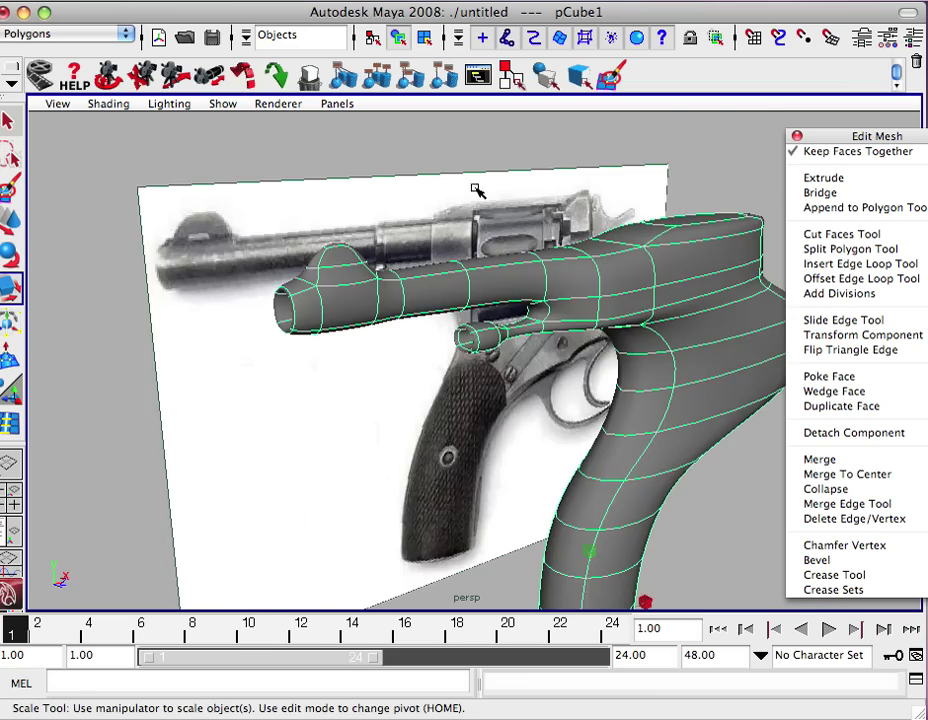
# Check the smoothed revolver without its wireframe, then reselect the mesh and restore its unsmoothed display.
pyautogui.click(472, 176)
pyautogui.keyDown('alt'); pyautogui.moveTo(472, 176); pyautogui.dragTo(317, 238); pyautogui.keyUp('alt')
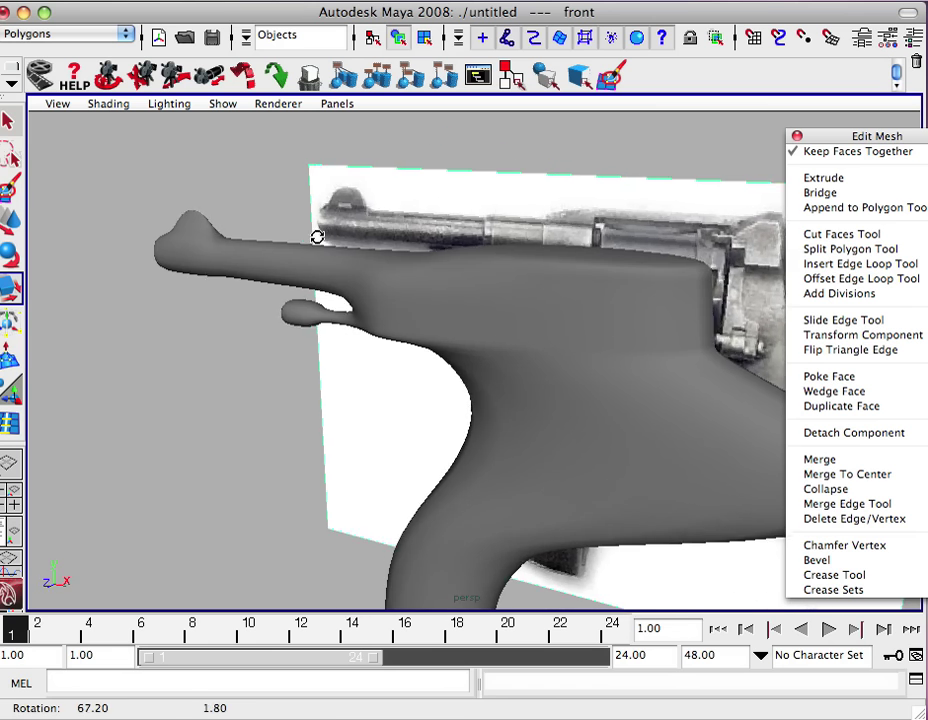
pyautogui.press('1')
pyautogui.click(435, 321)
pyautogui.press('1')
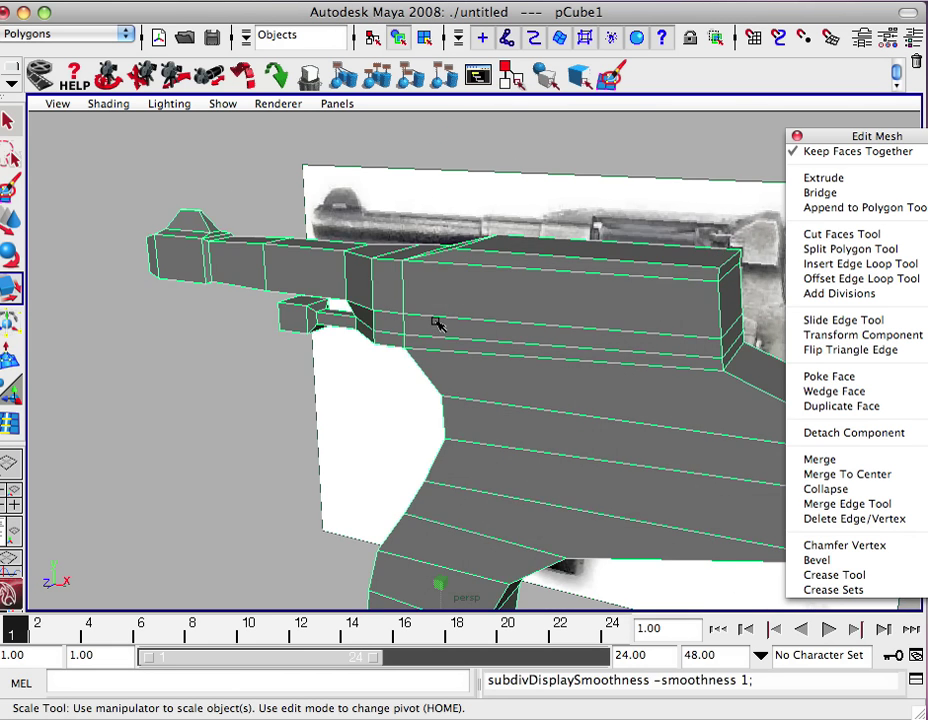
# Examine the whole revolver in perspective and compare its outline with the reference image in the front view.
pyautogui.keyDown('alt'); pyautogui.moveTo(435, 321); pyautogui.dragTo(492, 347); pyautogui.keyUp('alt')
pyautogui.keyDown('alt'); pyautogui.moveTo(492, 347); pyautogui.dragTo(352, 344, button='right'); pyautogui.keyUp('alt')
pyautogui.keyDown('alt'); pyautogui.moveTo(352, 344); pyautogui.dragTo(474, 356); pyautogui.keyUp('alt')
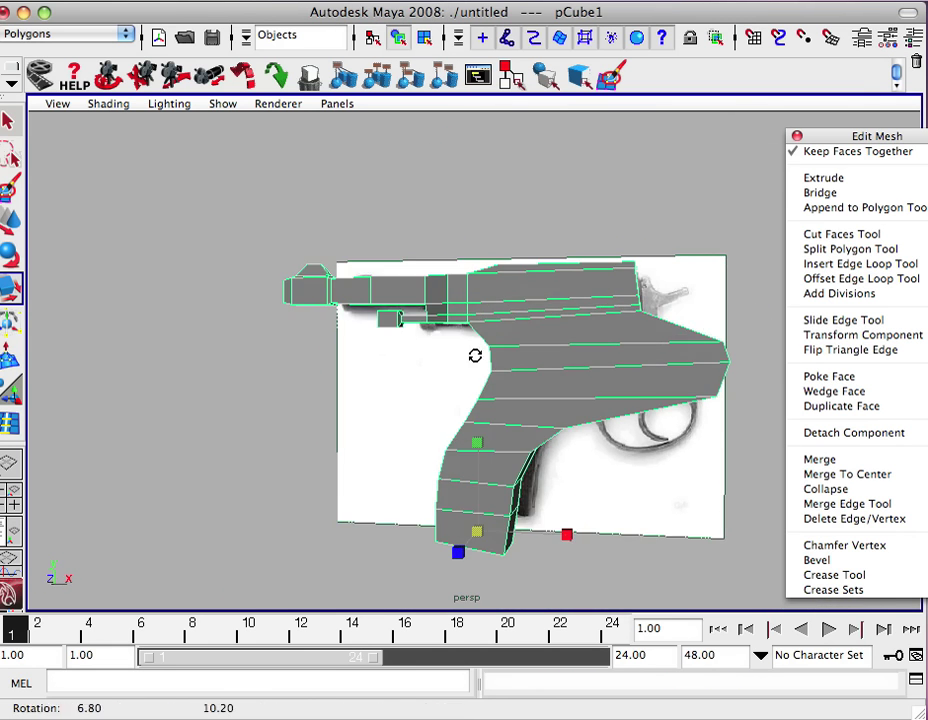
pyautogui.press('space')
pyautogui.press('space')
pyautogui.keyDown('alt'); pyautogui.moveTo(408, 478); pyautogui.dragTo(497, 425, button='right'); pyautogui.keyUp('alt')
pyautogui.keyDown('alt'); pyautogui.moveTo(497, 425); pyautogui.dragTo(271, 369, button='middle'); pyautogui.keyUp('alt')
pyautogui.keyDown('alt'); pyautogui.moveTo(271, 369); pyautogui.dragTo(557, 410, button='right'); pyautogui.keyUp('alt')
pyautogui.keyDown('alt'); pyautogui.moveTo(745, 530); pyautogui.dragTo(549, 490, button='right'); pyautogui.keyUp('alt')
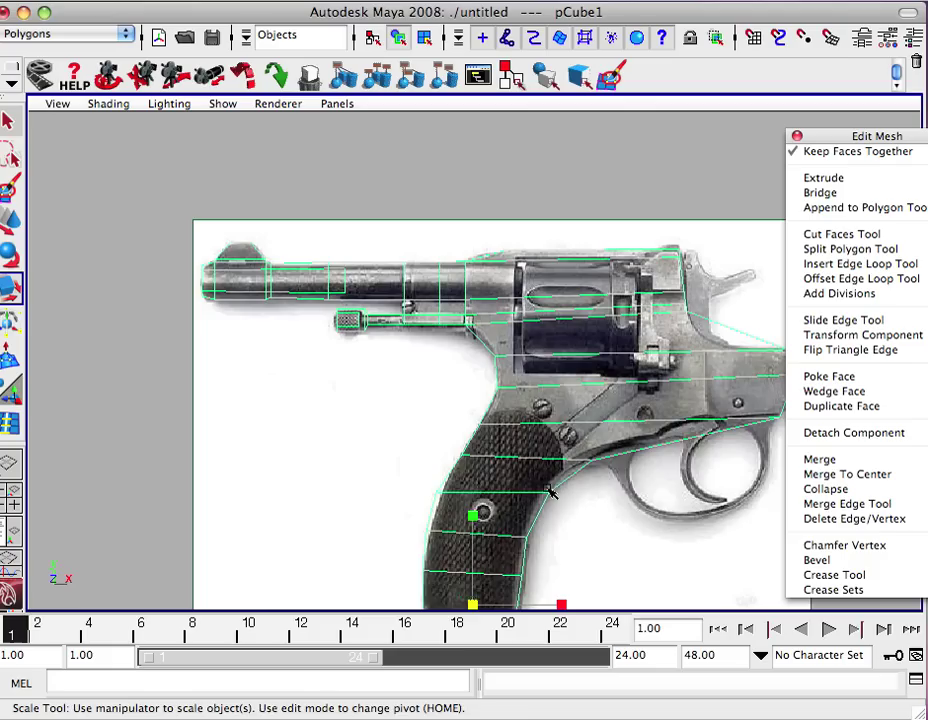
pyautogui.keyDown('alt'); pyautogui.moveTo(580, 414); pyautogui.dragTo(484, 316, button='middle'); pyautogui.keyUp('alt')
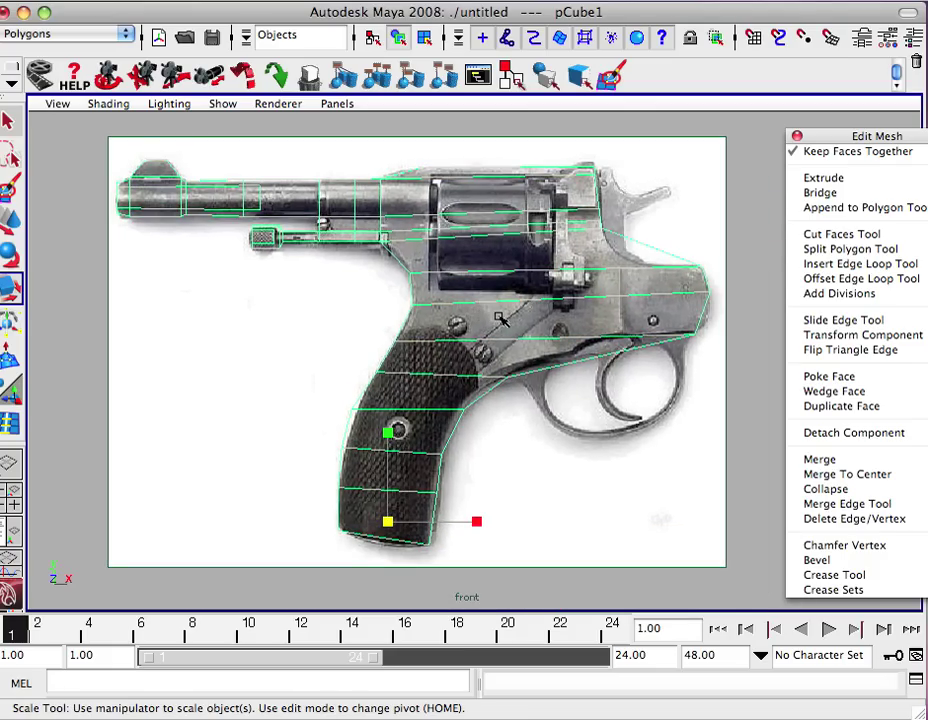